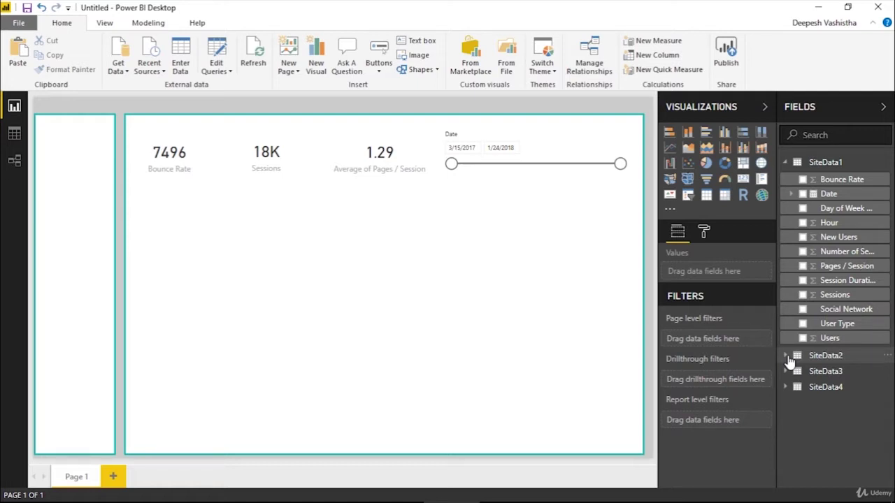
# - Add a ZoomCharts donut visual below the Bounce Rate card, with SiteData1's User Type as category and Users as values
pyautogui.click(786, 164)
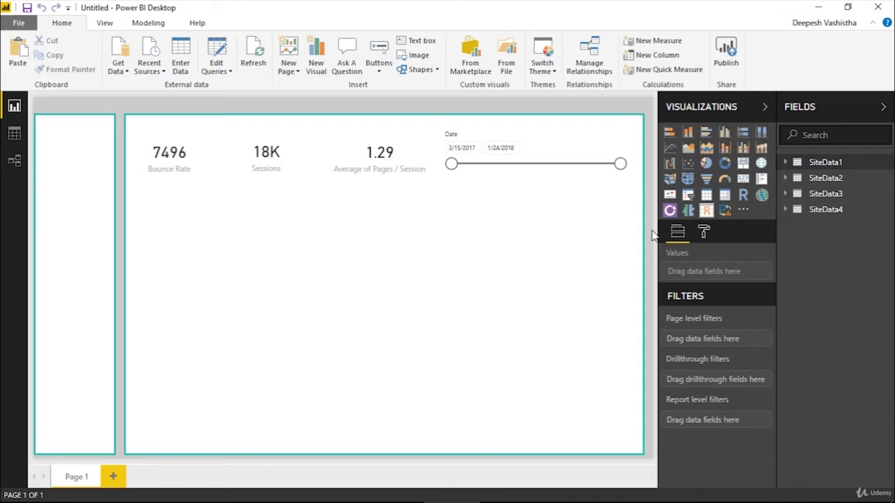
pyautogui.click(670, 210)
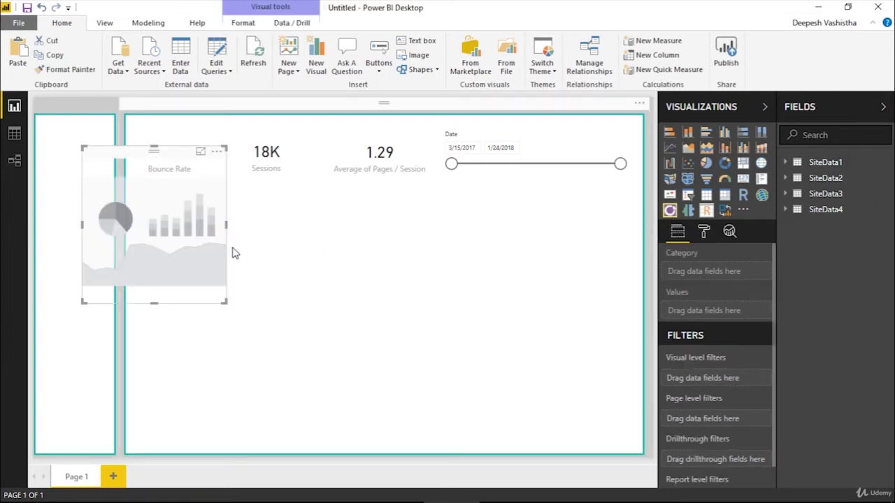
pyautogui.moveTo(208, 260); pyautogui.dragTo(250, 274)
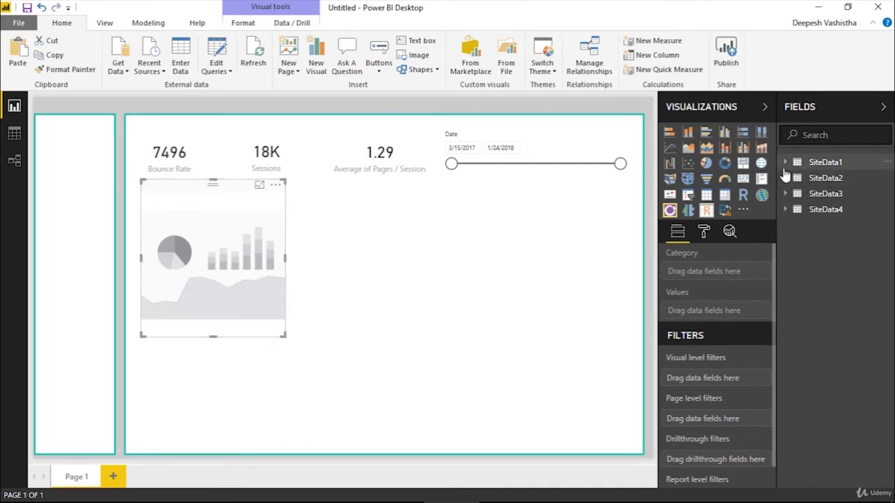
pyautogui.click(821, 162)
pyautogui.click(811, 356)
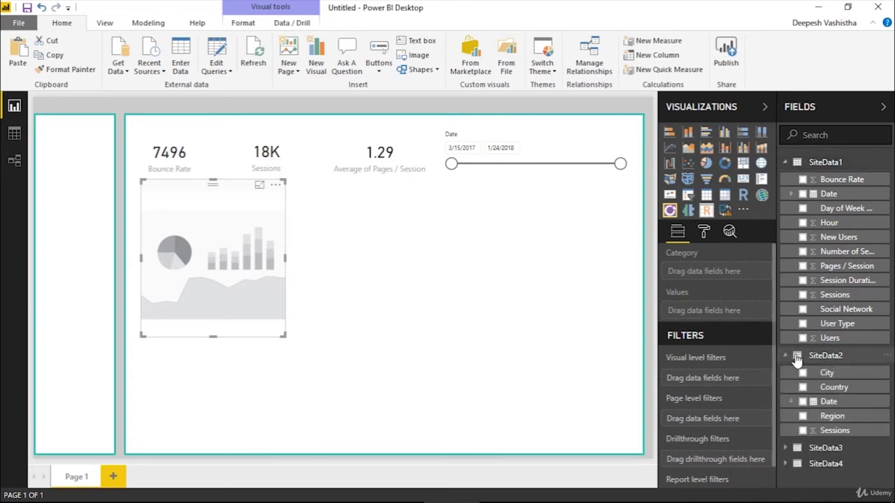
pyautogui.click(802, 339)
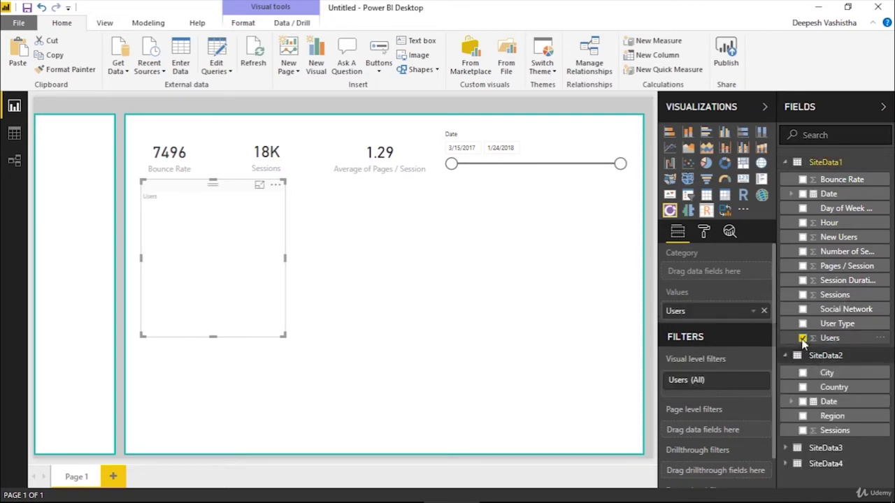
pyautogui.click(802, 325)
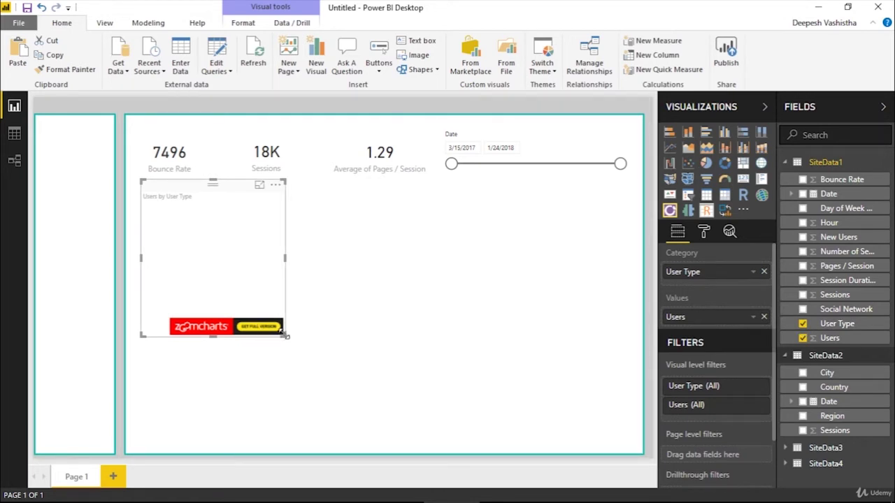
# - Make the donut chart wider and shorter, and shift it slightly toward the left edge of the main report frame
pyautogui.moveTo(285, 336); pyautogui.dragTo(322, 303)
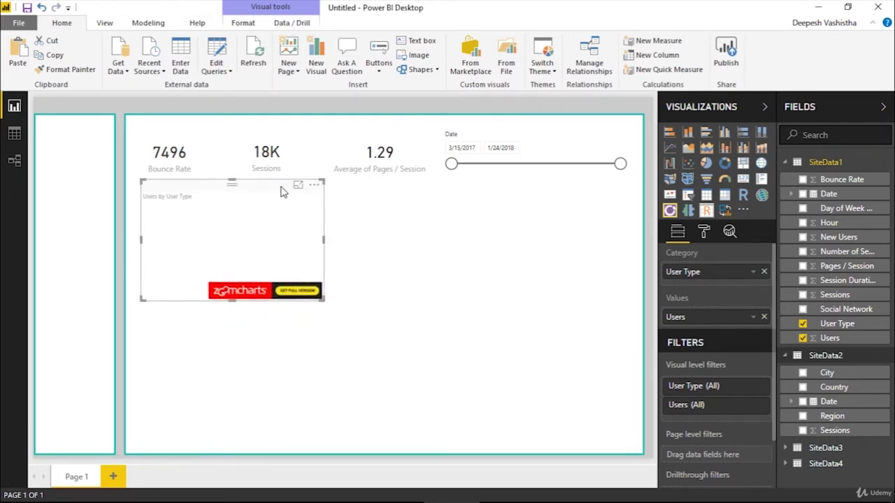
pyautogui.moveTo(282, 192); pyautogui.dragTo(274, 194)
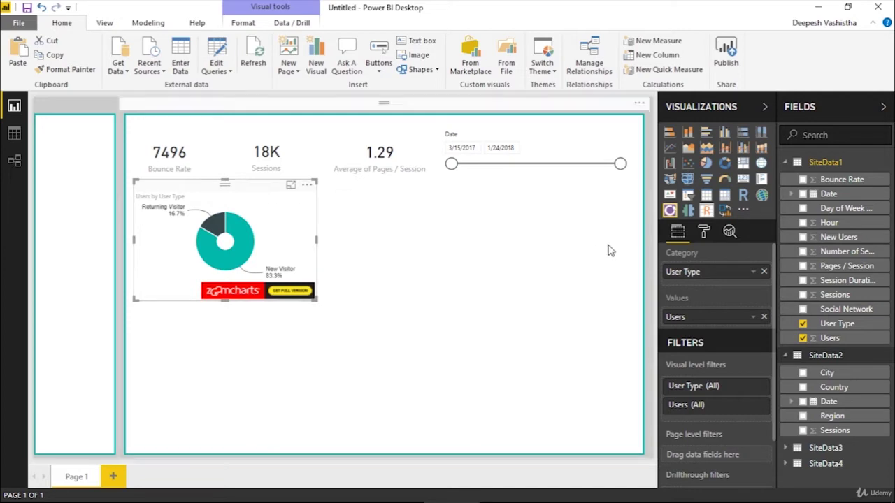
pyautogui.click(652, 235)
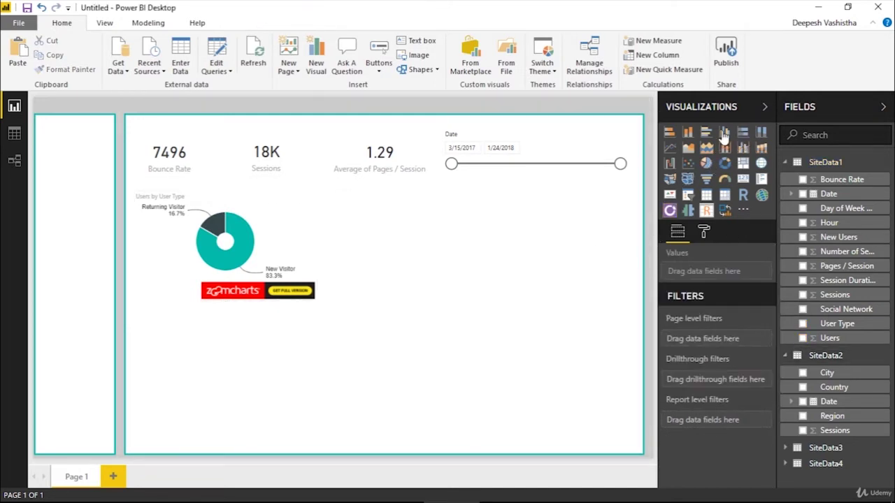
# - Add a clustered column chart beside the donut chart, with SiteData1's Date on the axis and Sessions as the value
pyautogui.click(724, 133)
pyautogui.moveTo(143, 210); pyautogui.dragTo(410, 232)
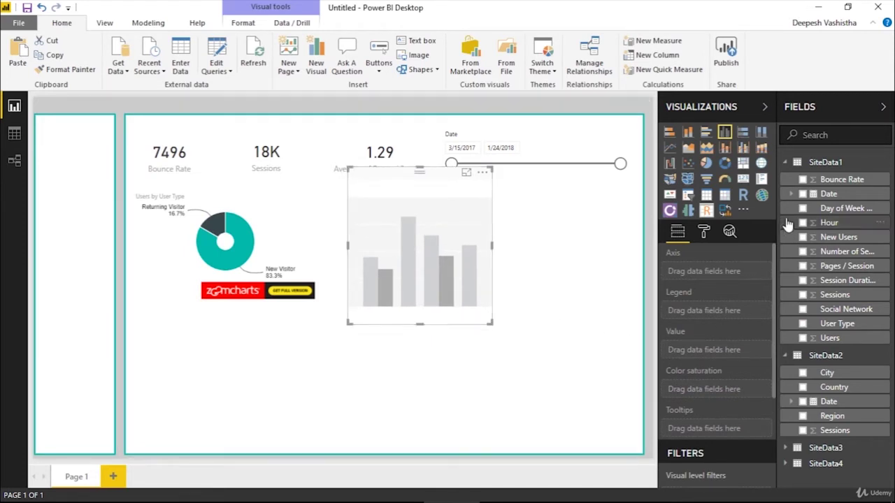
pyautogui.click(803, 194)
pyautogui.click(803, 295)
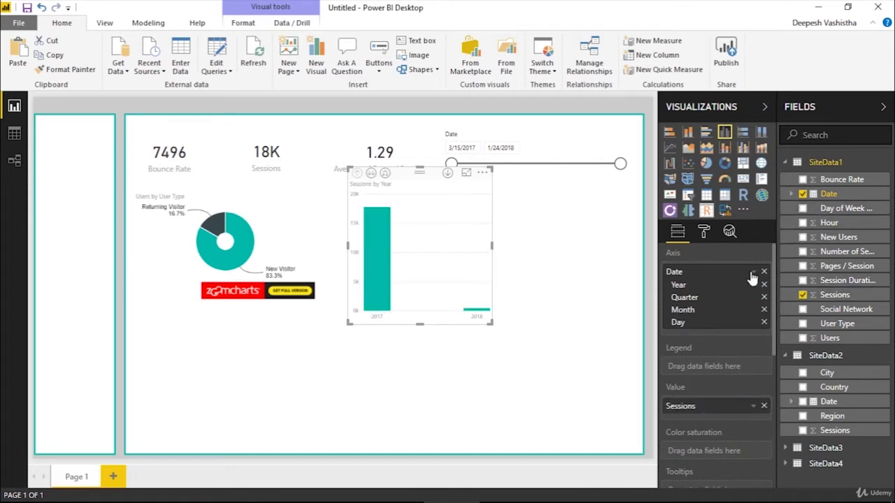
# - Widen the column chart and position it below the date slicer
pyautogui.moveTo(490, 324); pyautogui.dragTo(607, 321)
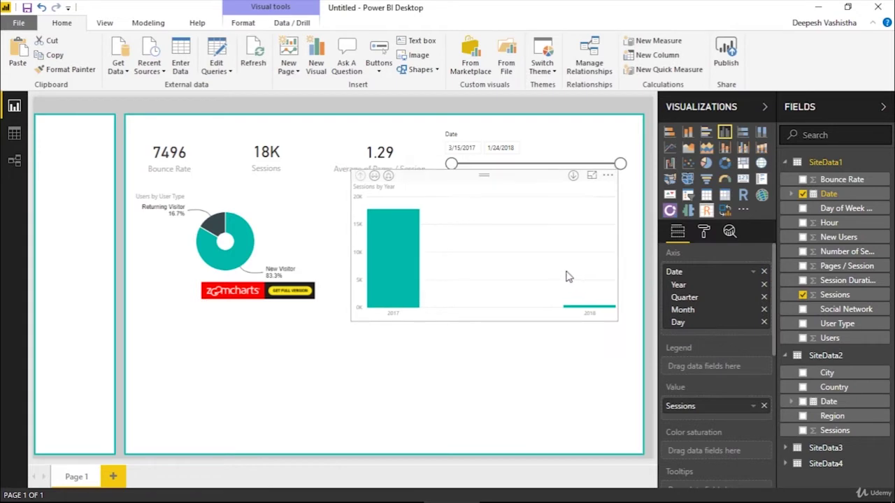
pyautogui.moveTo(568, 277); pyautogui.dragTo(570, 280)
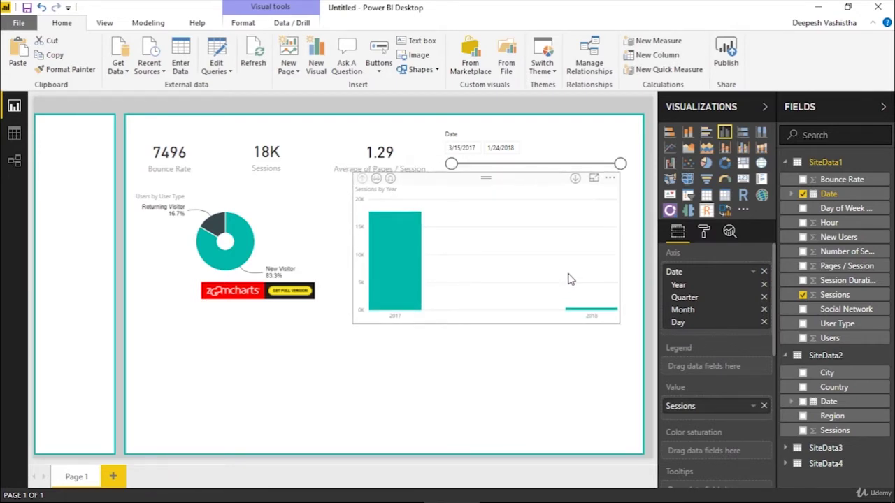
pyautogui.click(569, 279)
# - Reduce the column chart's date axis to the Month level by removing Year, Quarter and Day
pyautogui.click(763, 285)
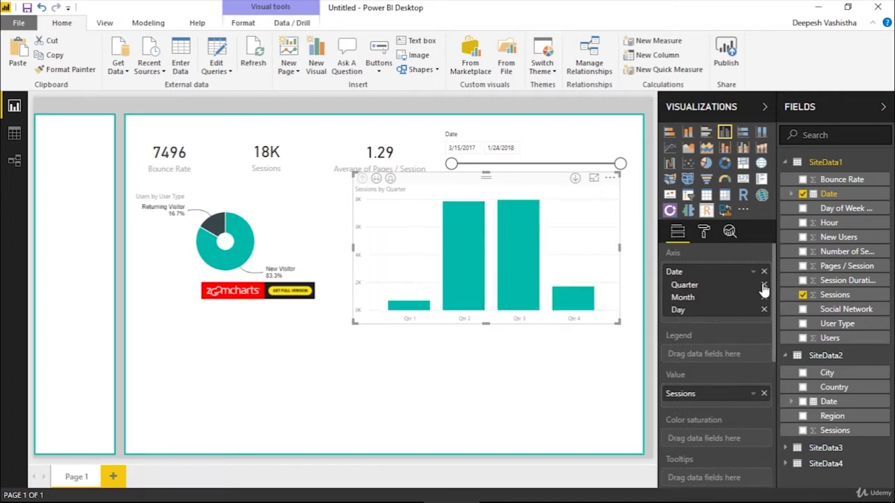
pyautogui.click(764, 287)
pyautogui.click(765, 296)
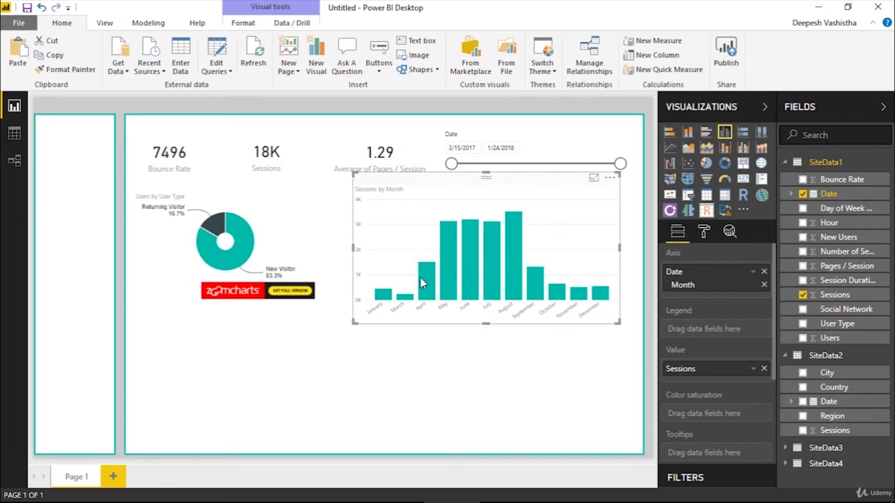
# - Restore the full date hierarchy on the column chart's axis and remove Year, Quarter and Month, leaving only Day
pyautogui.click(754, 272)
pyautogui.click(784, 355)
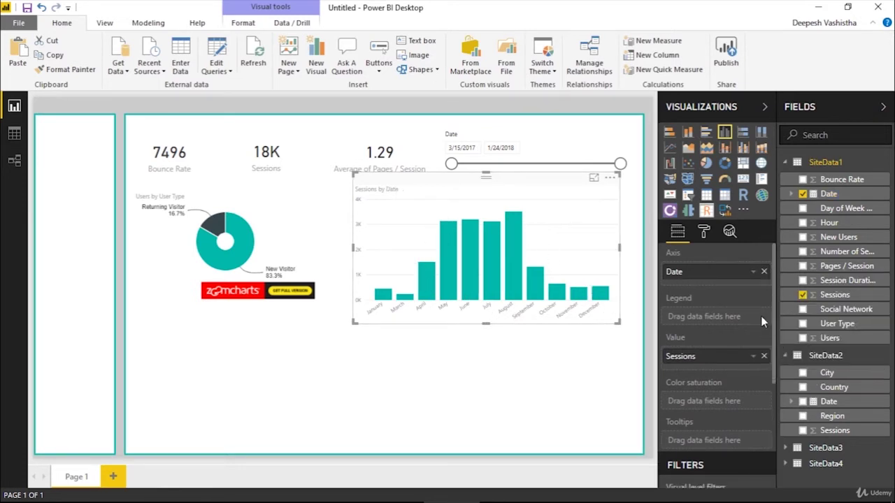
pyautogui.click(753, 272)
pyautogui.click(758, 372)
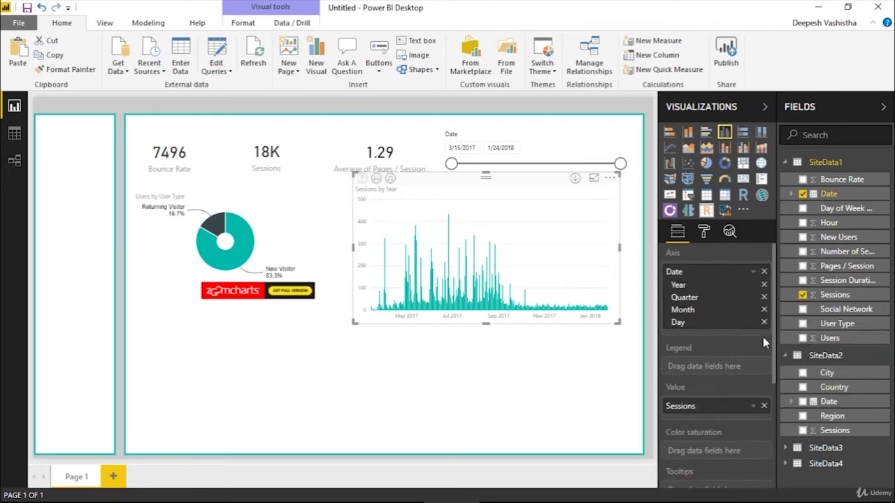
pyautogui.click(763, 285)
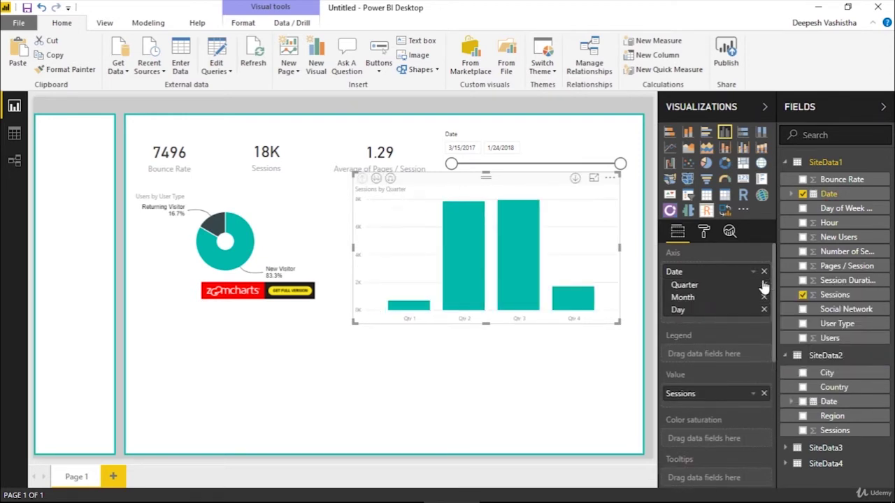
pyautogui.click(764, 285)
pyautogui.click(764, 285)
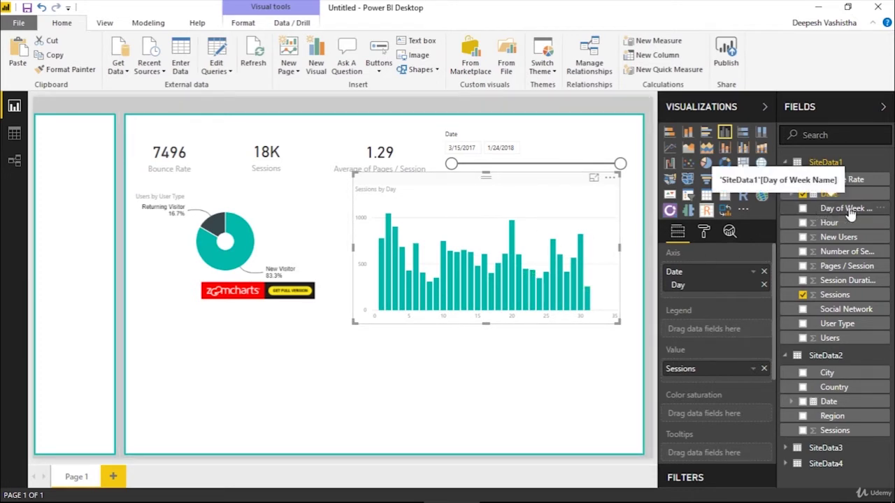
# - Replace Date on the column chart's axis with the Day of Week Name field
pyautogui.moveTo(849, 213); pyautogui.dragTo(736, 276)
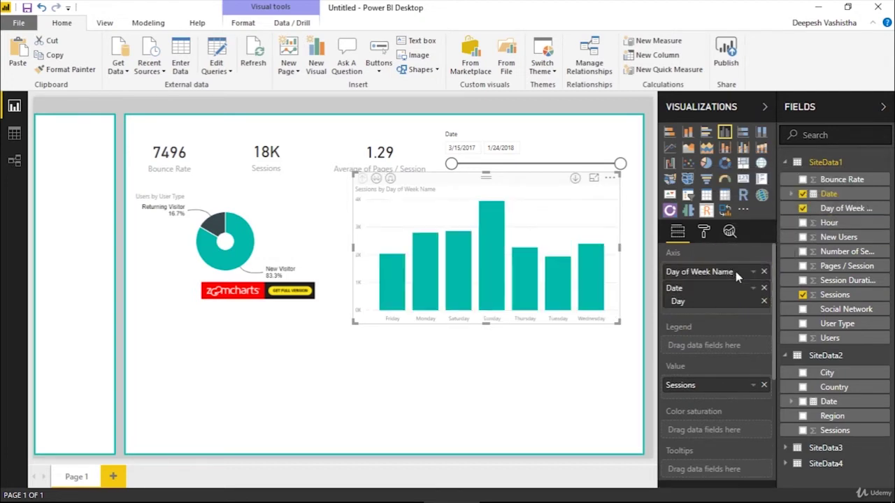
pyautogui.click(764, 288)
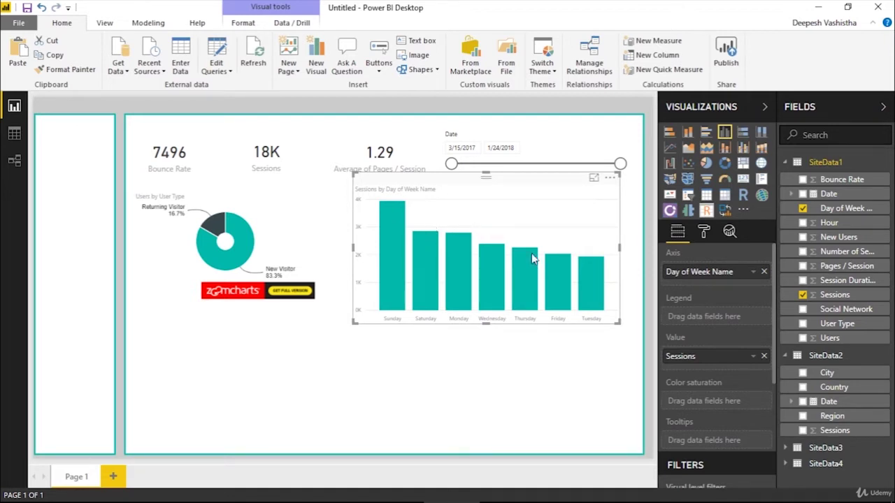
pyautogui.moveTo(531, 257)
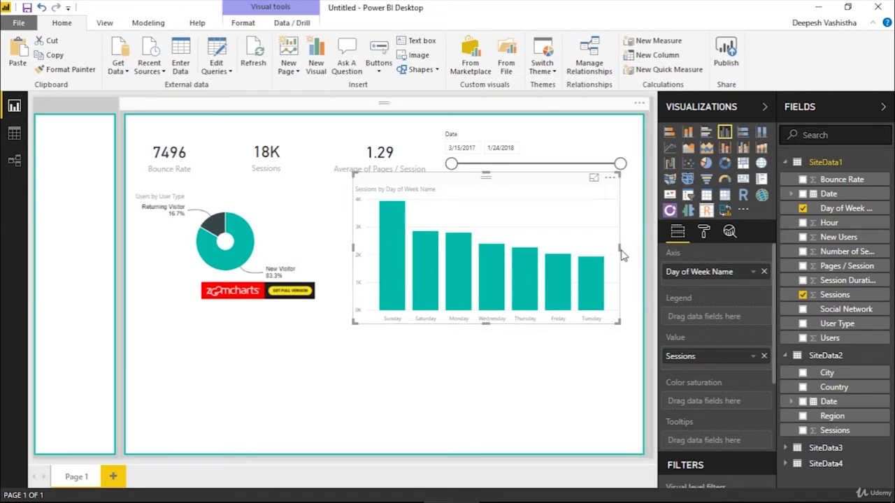
# - Make the Sessions by Day of Week Name chart slightly wider and a little shorter
pyautogui.moveTo(625, 254); pyautogui.dragTo(630, 252)
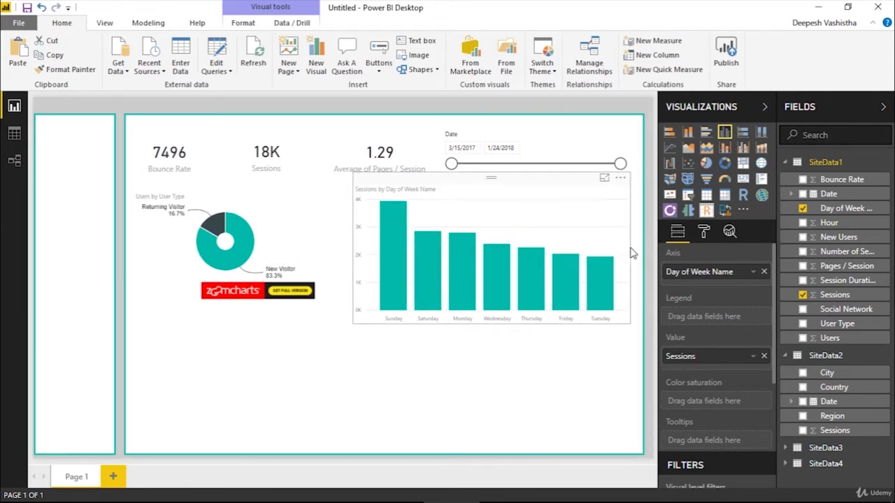
pyautogui.moveTo(491, 323); pyautogui.dragTo(492, 316)
pyautogui.click(492, 318)
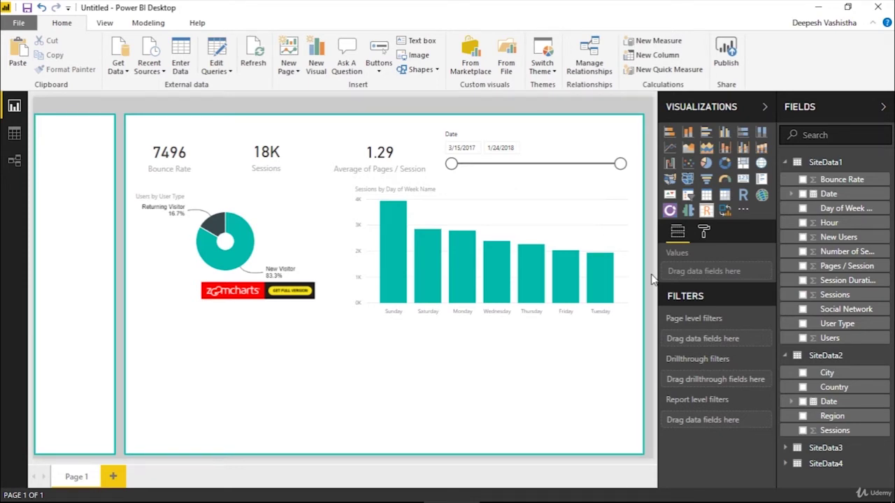
# - Add a tornado chart below the donut, with Users and New Users as values and Social Network as the group
pyautogui.click(691, 218)
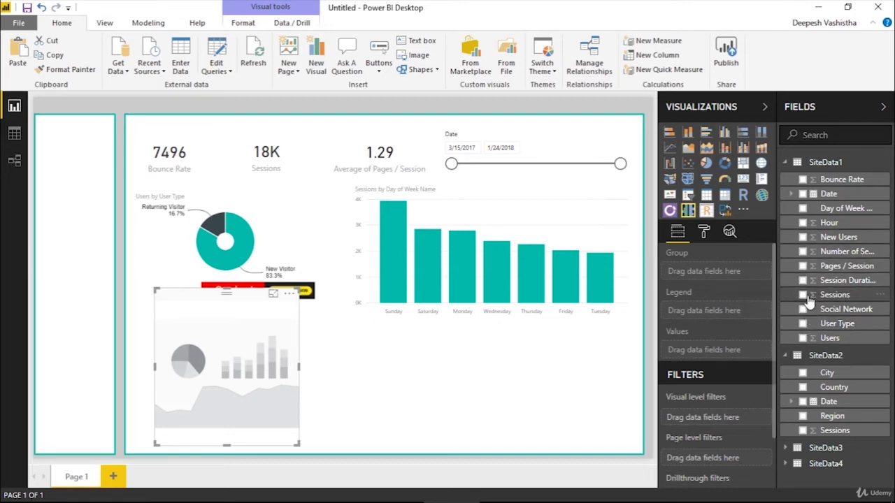
pyautogui.click(802, 338)
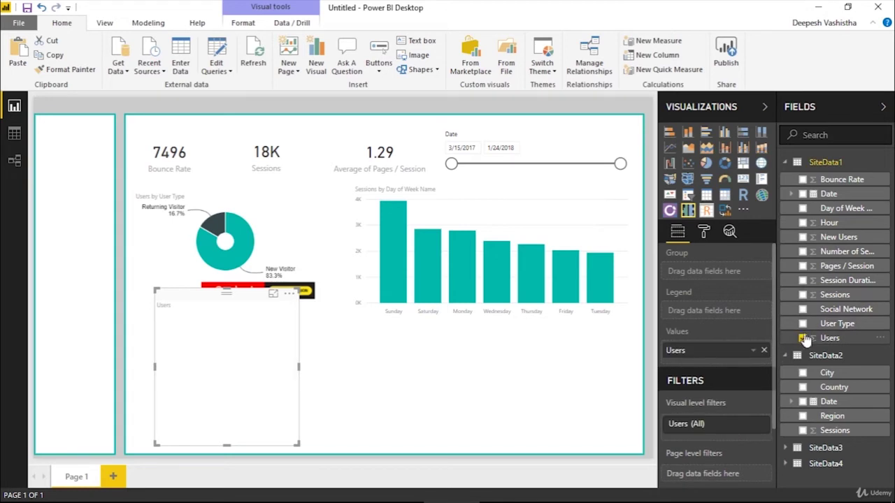
pyautogui.click(802, 237)
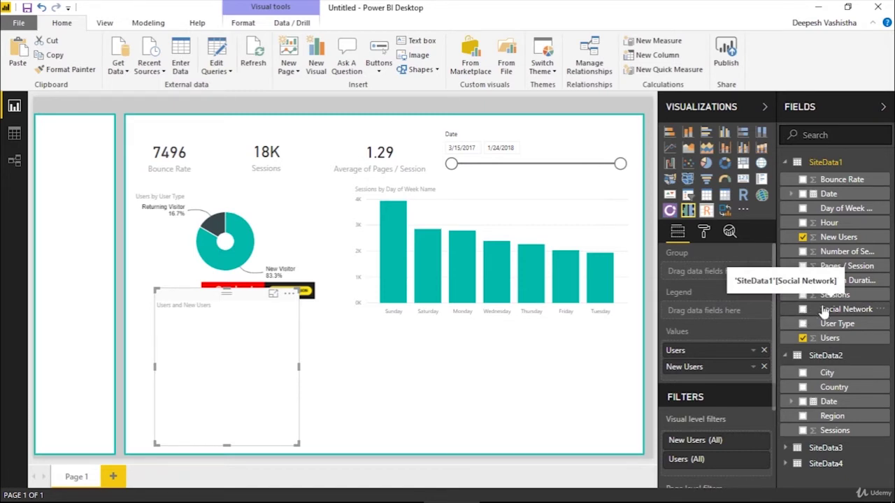
pyautogui.moveTo(825, 312); pyautogui.dragTo(720, 276)
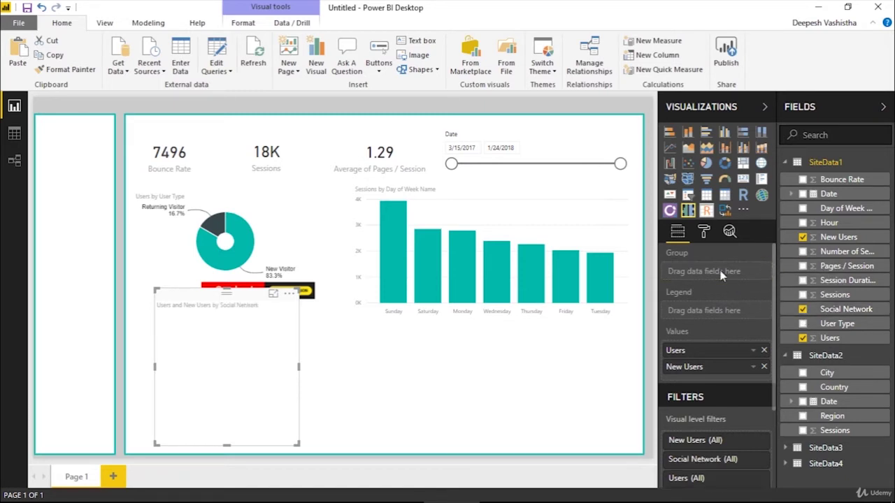
# - In focus mode, exclude (not set) from the tornado chart's Social Network filter and return to the report
pyautogui.click(273, 293)
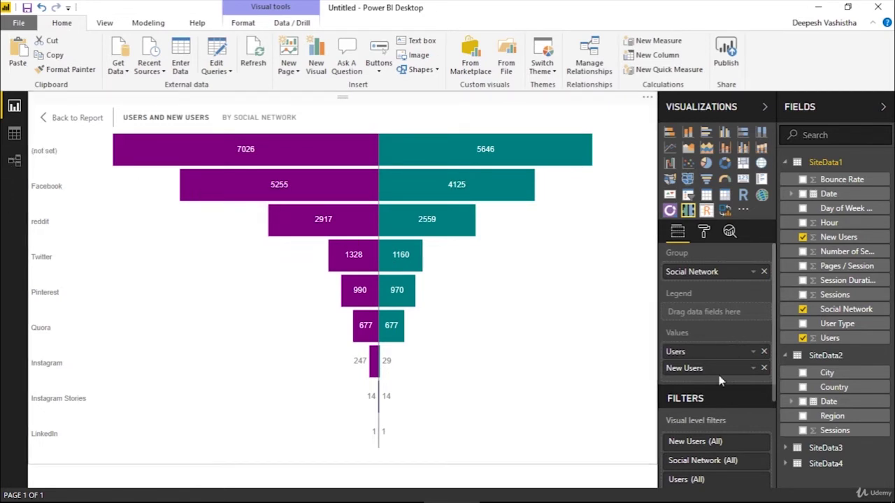
pyautogui.scroll(-3, 719, 353)
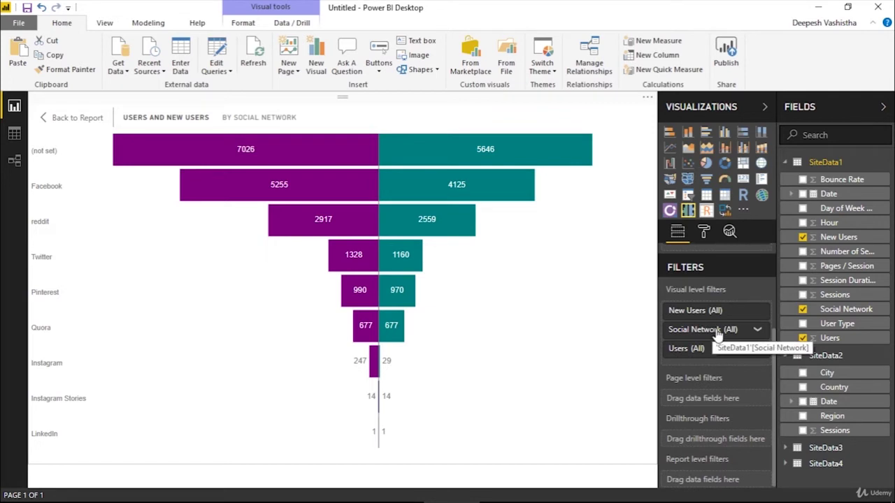
pyautogui.click(713, 333)
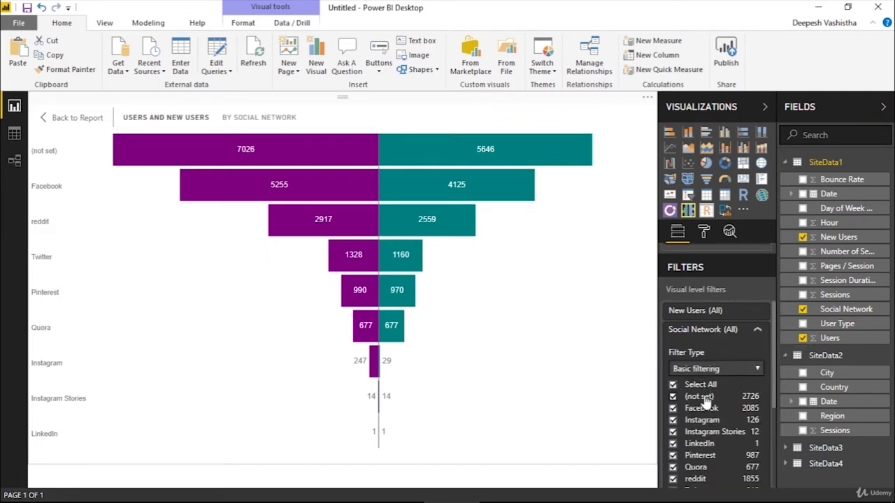
pyautogui.click(705, 396)
pyautogui.click(727, 337)
pyautogui.scroll(2, 725, 346)
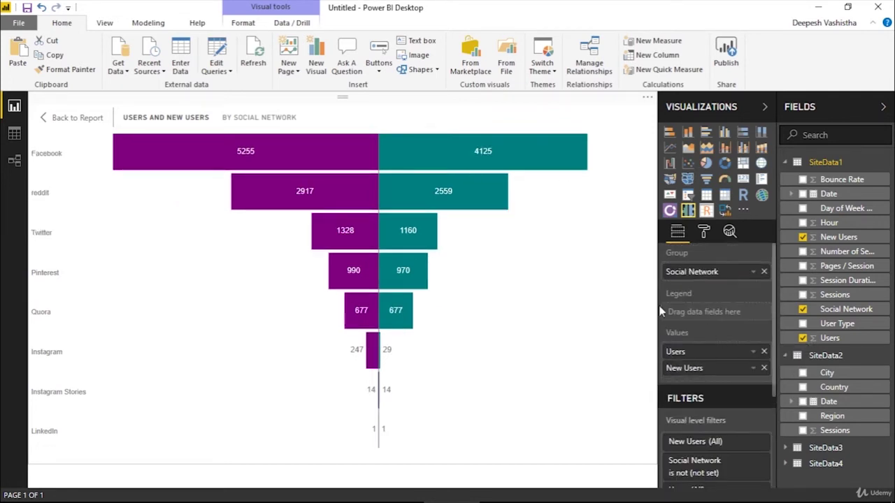
pyautogui.click(72, 117)
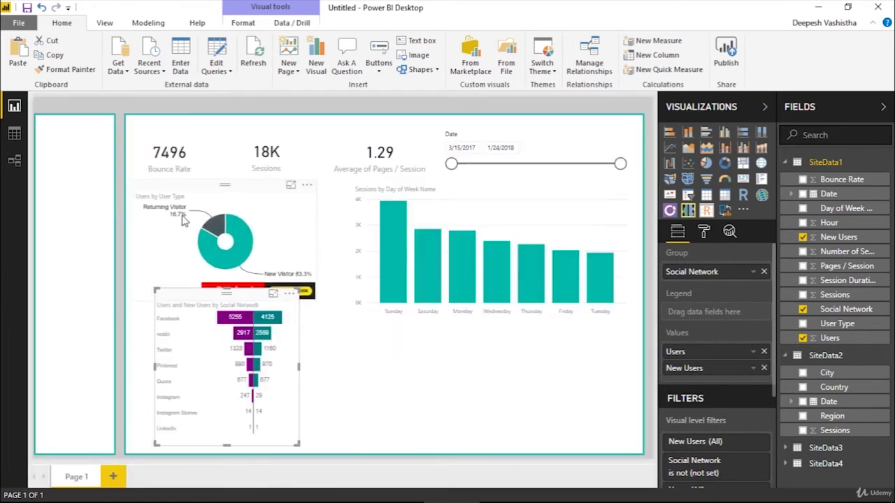
# - Shorten the donut chart, then align the tornado chart directly beneath it and widen the tornado chart
pyautogui.click(224, 288)
pyautogui.moveTo(221, 301)
pyautogui.mouseDown()
pyautogui.moveTo(221, 277)
pyautogui.moveTo(219, 301)
pyautogui.mouseUp()
pyautogui.click(237, 305)
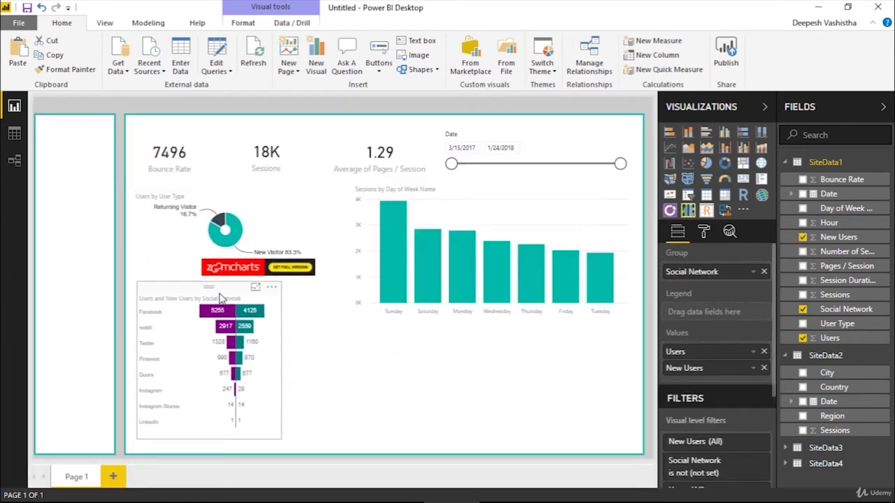
pyautogui.moveTo(282, 358); pyautogui.dragTo(347, 371)
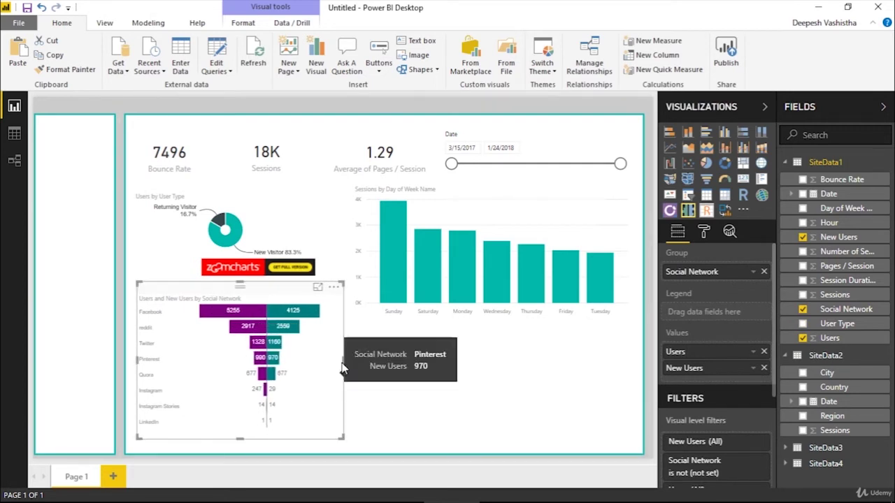
# - Shorten the Sessions by Day of Week Name chart slightly to free space beneath it
pyautogui.click(481, 285)
pyautogui.moveTo(492, 319); pyautogui.dragTo(490, 305)
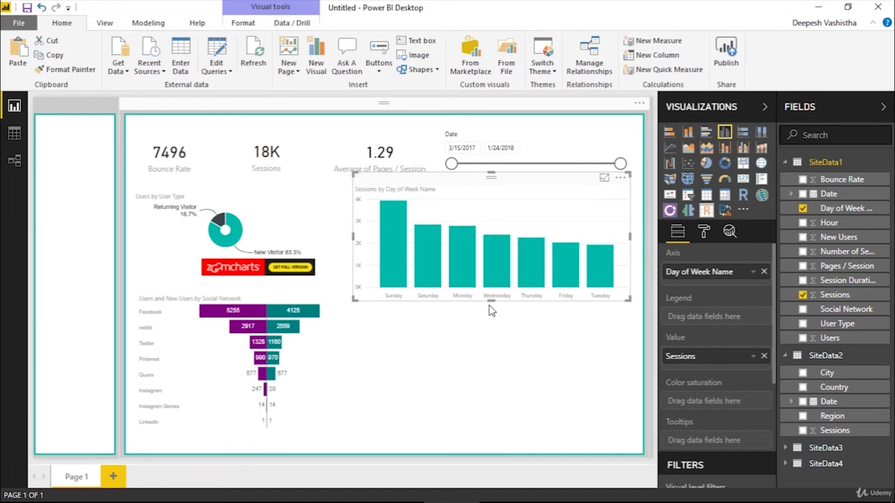
pyautogui.click(657, 291)
pyautogui.click(706, 195)
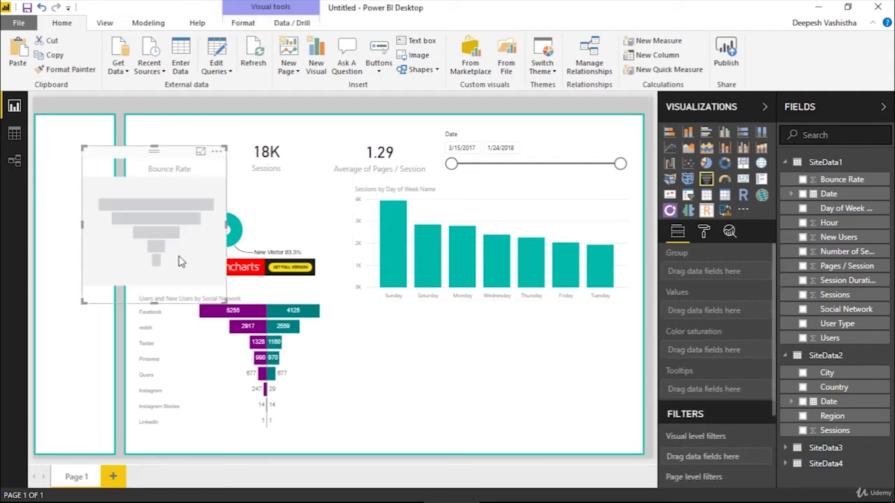
pyautogui.moveTo(179, 260); pyautogui.dragTo(449, 413)
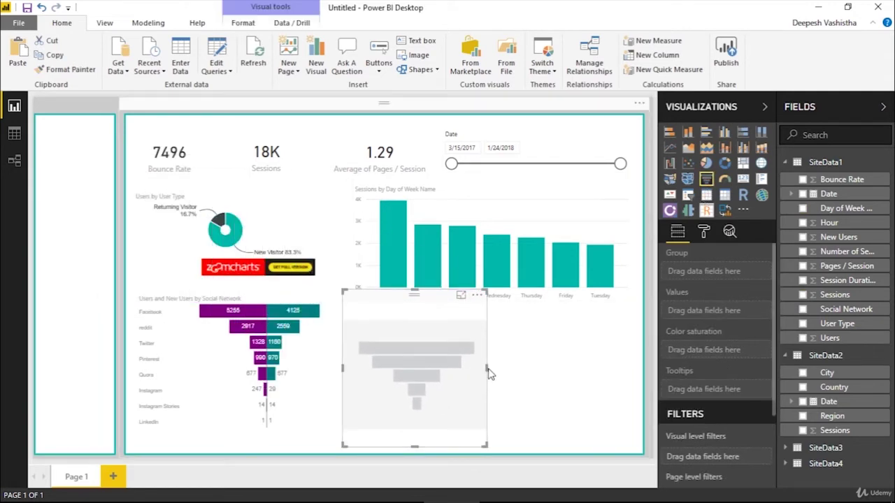
pyautogui.moveTo(491, 377); pyautogui.dragTo(636, 374)
pyautogui.click(635, 374)
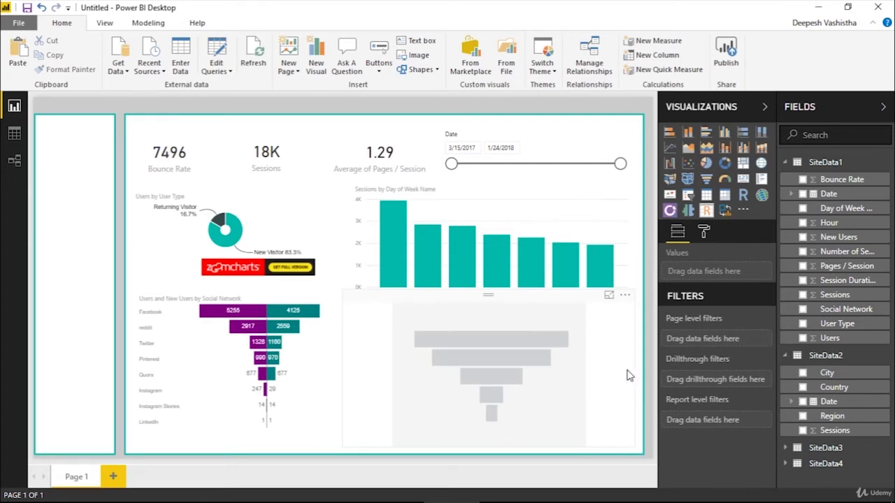
# - Add a funnel chart grouped by Date with Sessions as values, place it toward the weekday chart, and delete the empty funnel placeholder
pyautogui.click(803, 194)
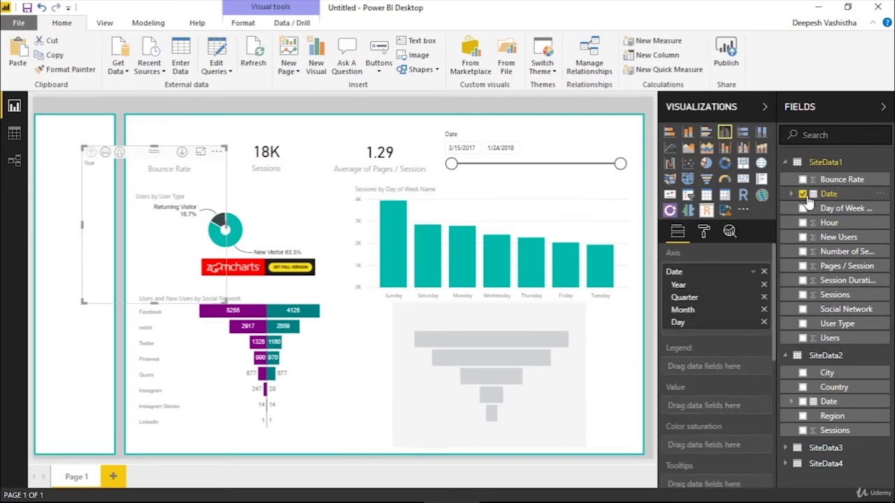
pyautogui.click(802, 294)
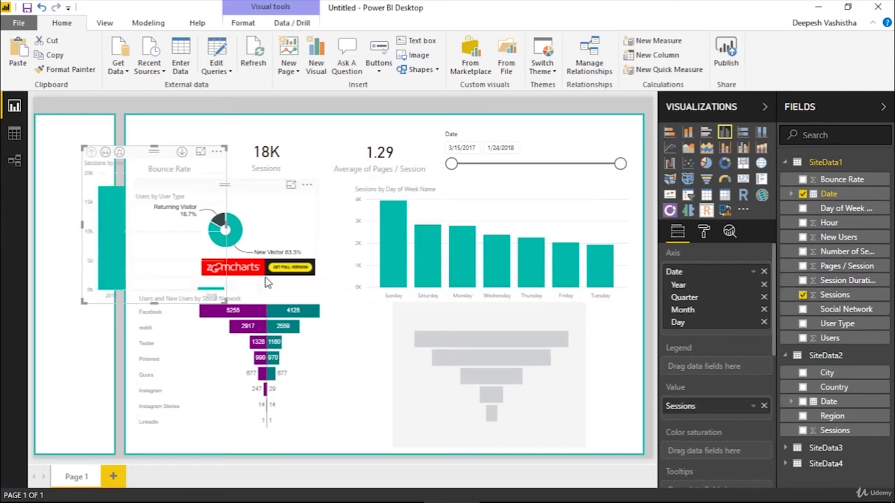
pyautogui.moveTo(225, 165); pyautogui.dragTo(462, 261)
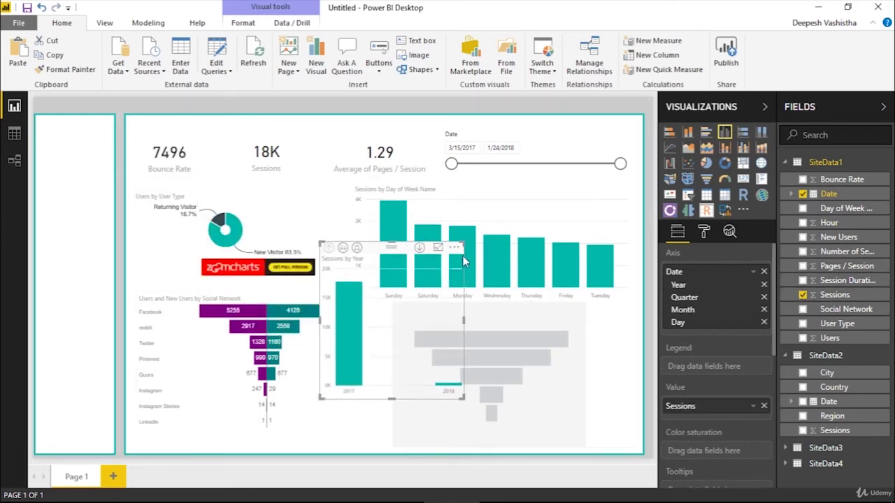
pyautogui.click(706, 179)
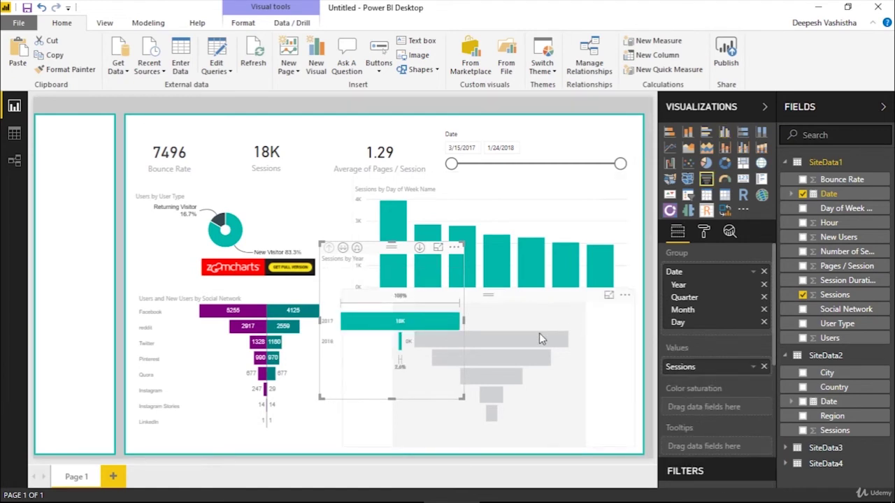
pyautogui.click(539, 334)
pyautogui.press('Delete')
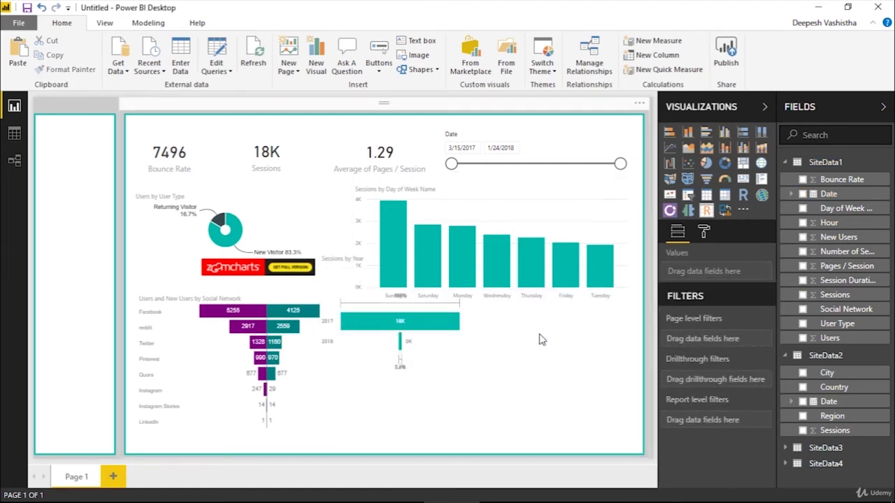
# - In focus mode, remove Year, Quarter and Day from the funnel's Date group so only Month remains
pyautogui.click(438, 247)
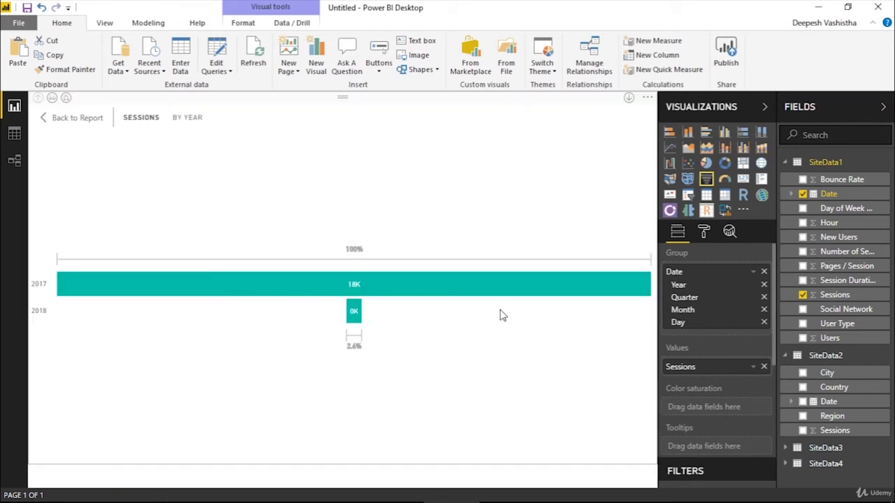
pyautogui.click(763, 286)
pyautogui.click(763, 286)
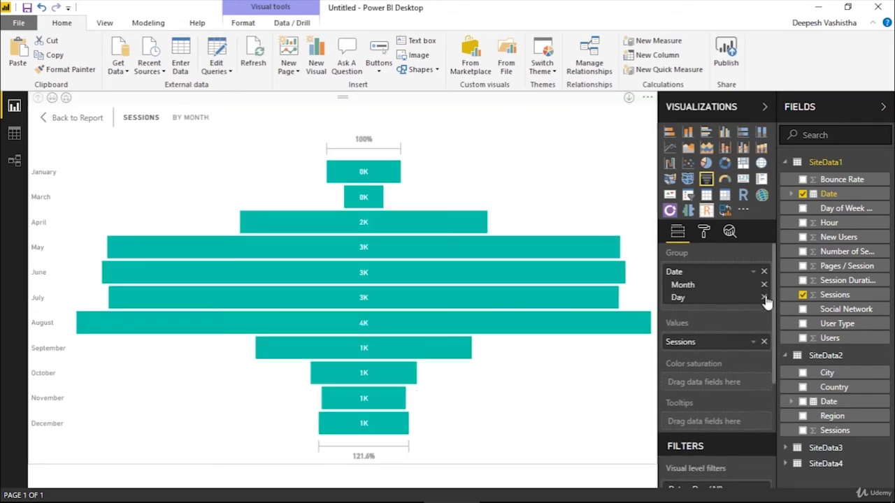
pyautogui.click(763, 298)
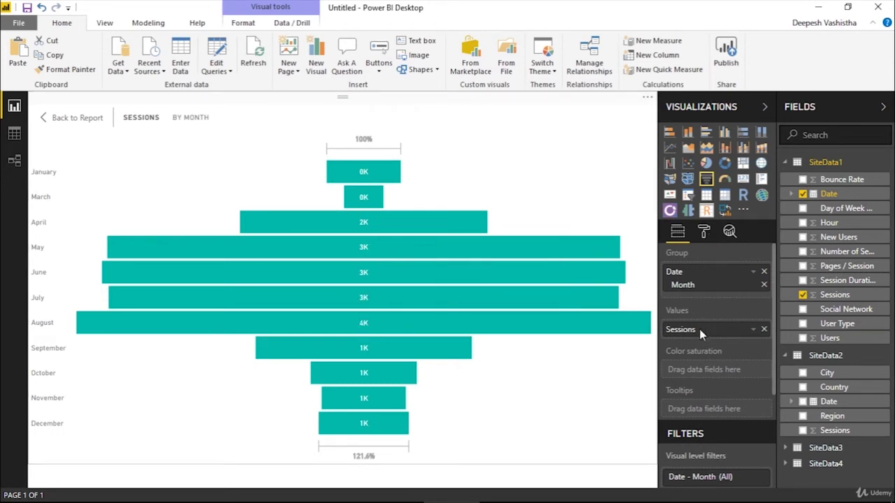
# - Set the display units of the funnel's data labels to None and go back to its field settings
pyautogui.click(703, 233)
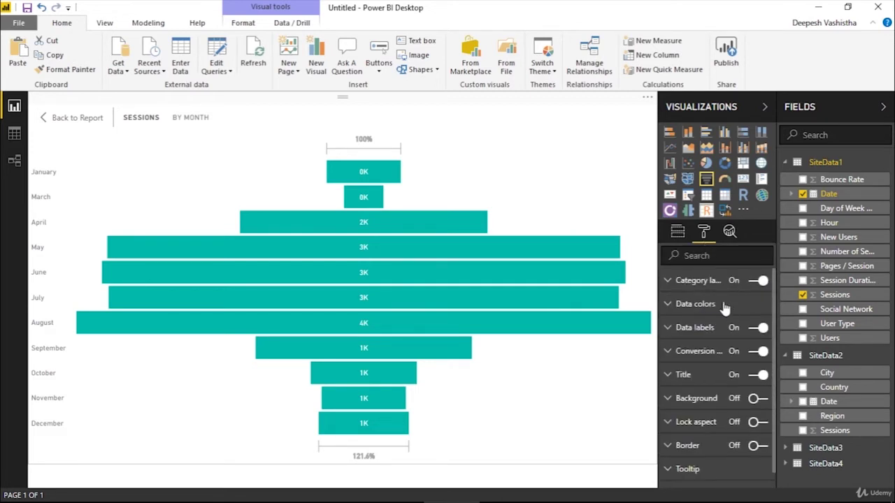
pyautogui.click(713, 329)
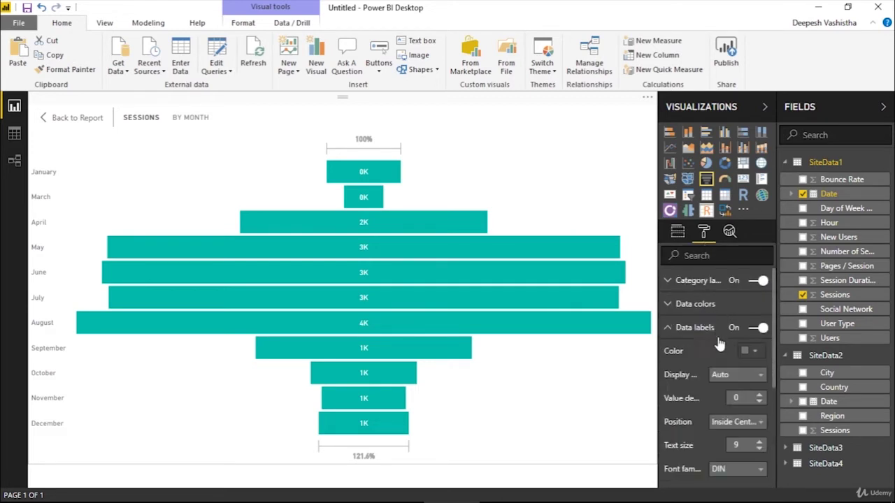
pyautogui.click(727, 375)
pyautogui.click(741, 399)
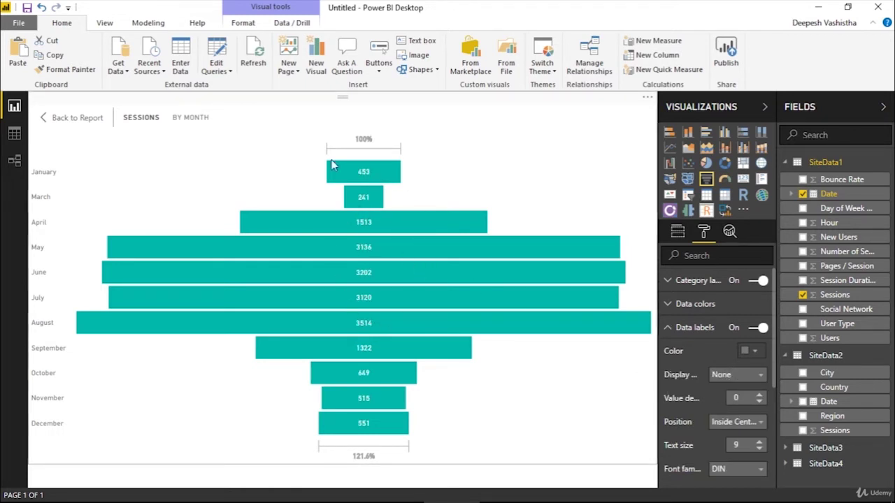
pyautogui.click(677, 232)
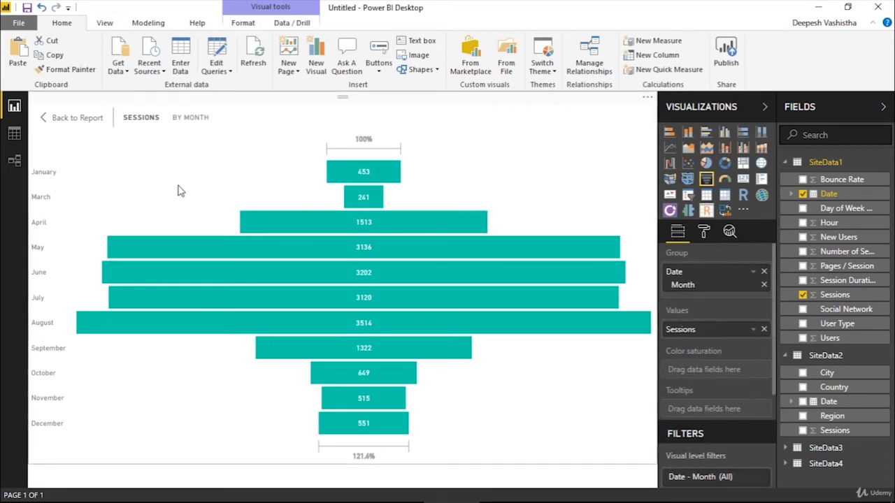
# - Examine the monthly sessions, percent of first and percent of previous values in the funnel, and return to the report
pyautogui.moveTo(361, 180)
pyautogui.moveTo(349, 165)
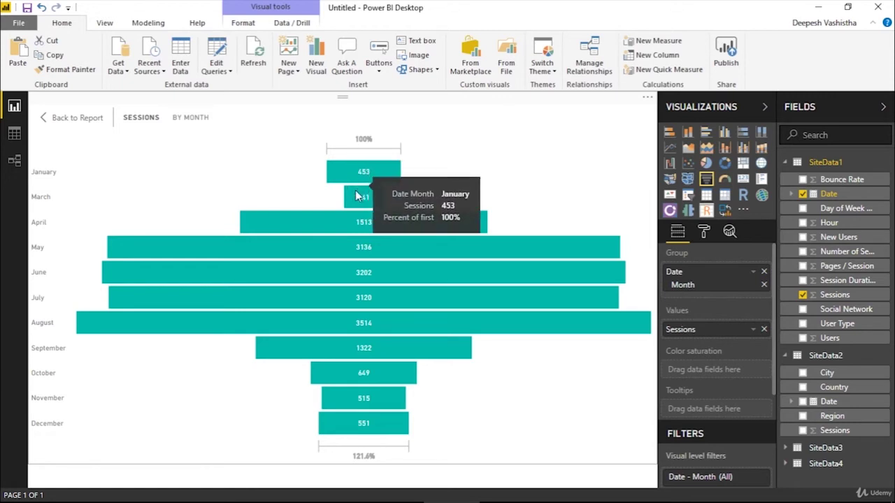
pyautogui.moveTo(355, 197)
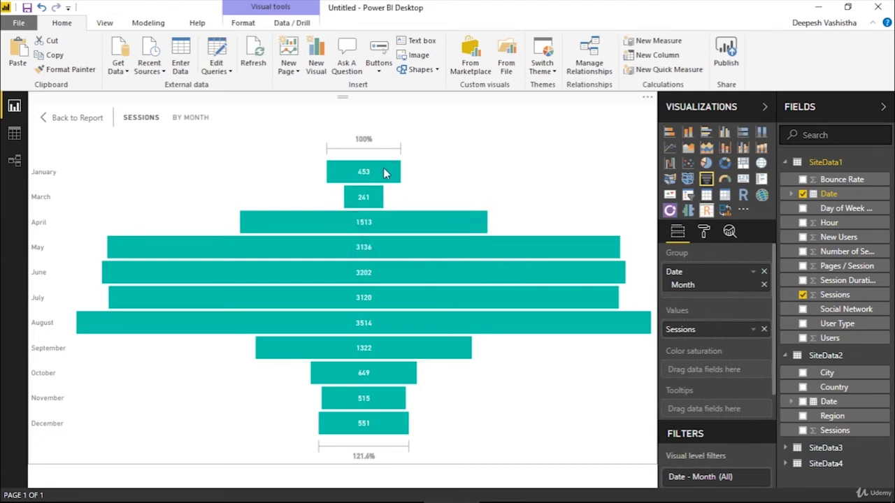
pyautogui.moveTo(403, 218)
pyautogui.moveTo(352, 320)
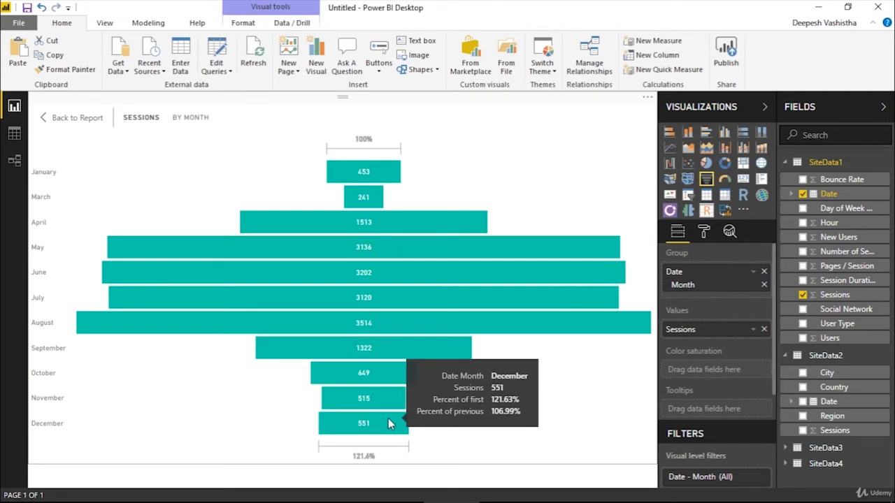
pyautogui.click(90, 118)
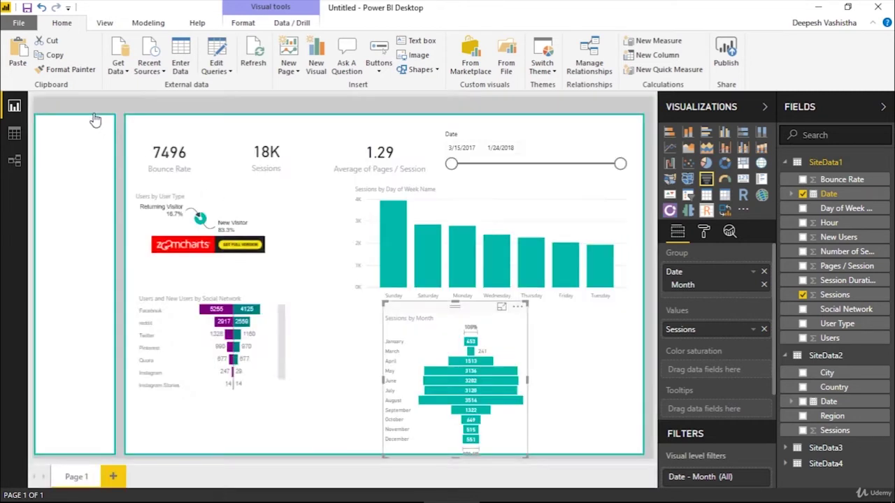
# - Widen the Sessions by Month funnel to nearly the frame's edge and shorten it to fit inside the frame
pyautogui.moveTo(528, 381); pyautogui.dragTo(638, 381)
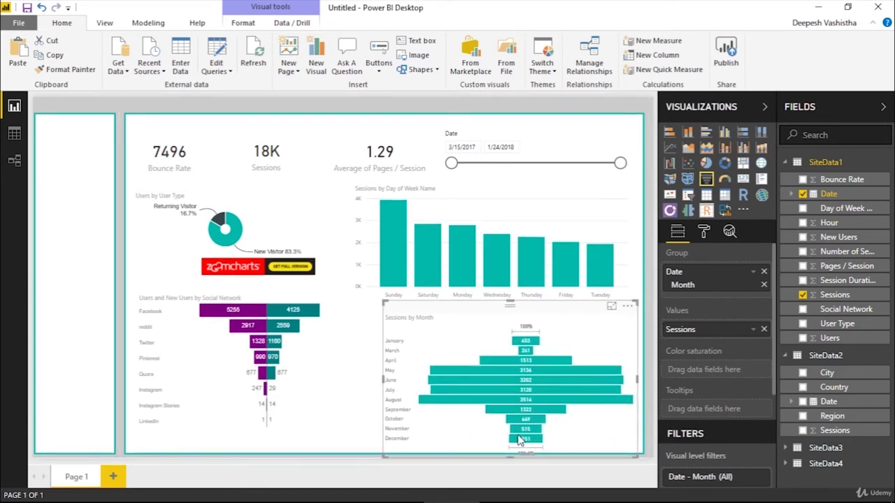
pyautogui.moveTo(521, 461); pyautogui.dragTo(512, 451)
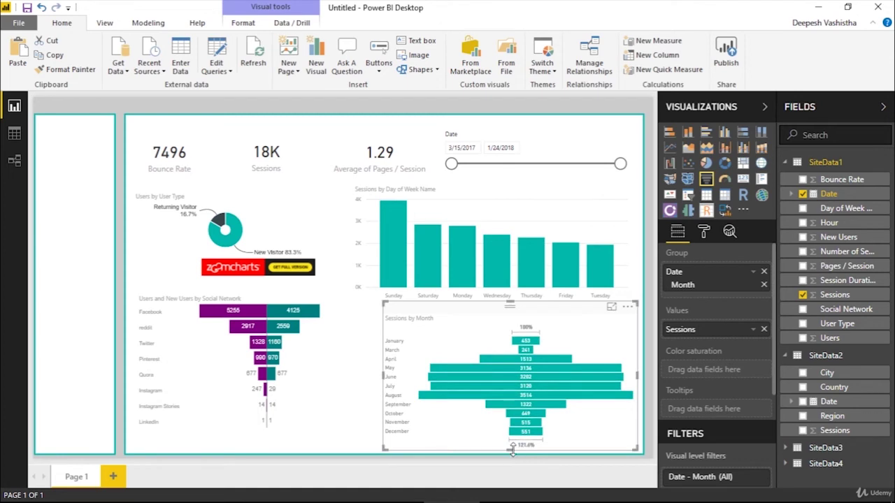
pyautogui.click(651, 359)
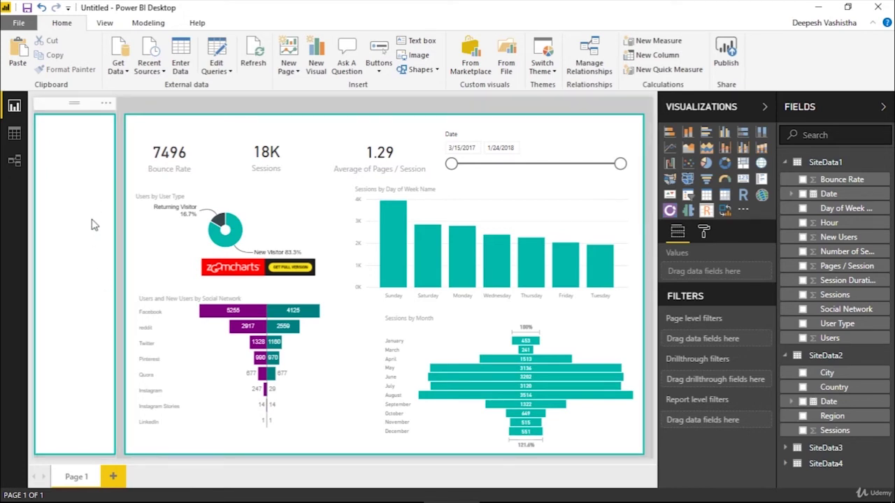
pyautogui.click(114, 476)
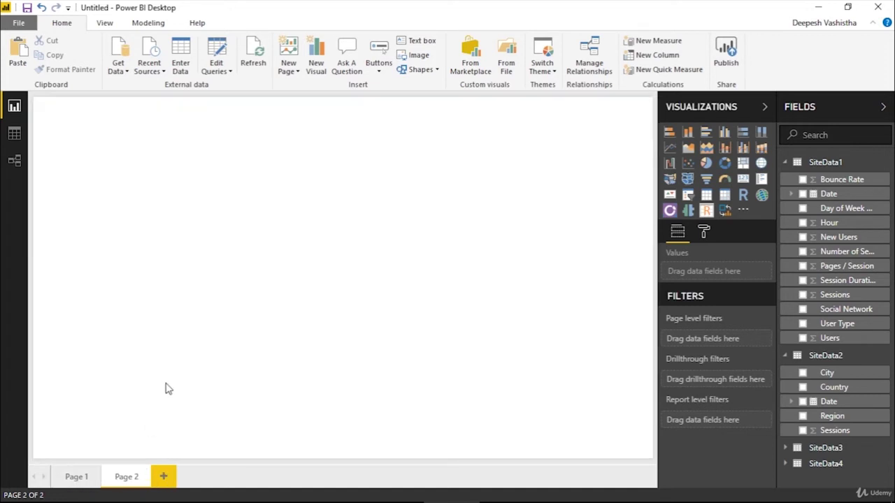
pyautogui.click(151, 467)
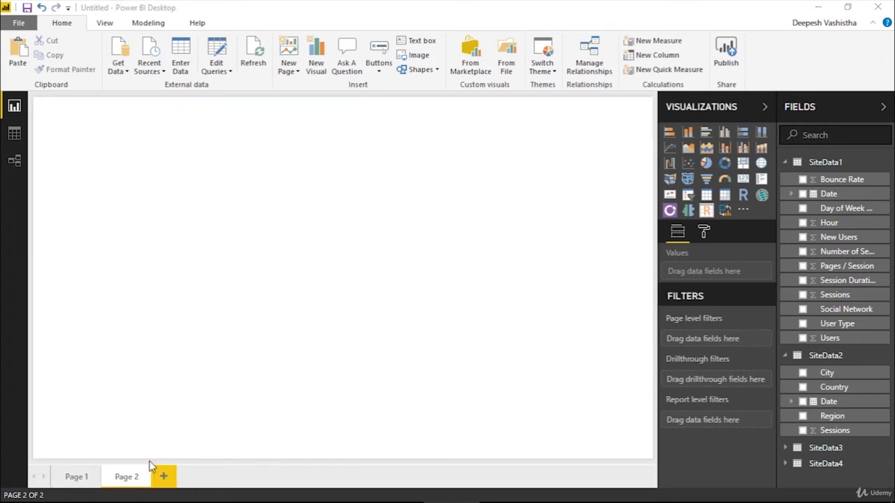
pyautogui.click(499, 290)
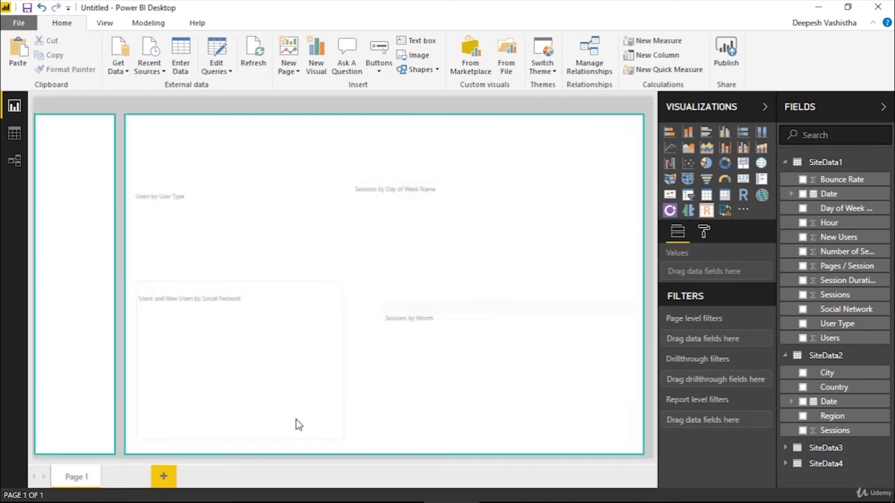
# - Duplicate Page 1 as the basis for a second report page
pyautogui.rightClick(79, 476)
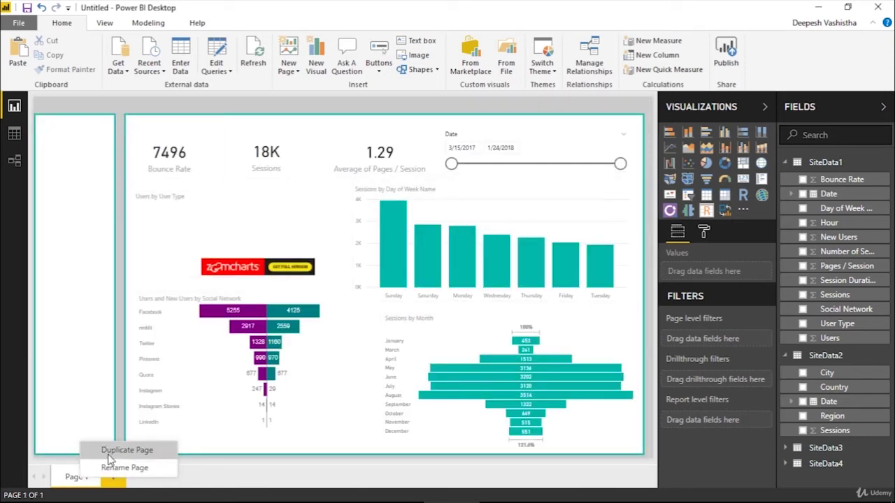
pyautogui.click(86, 451)
pyautogui.rightClick(122, 478)
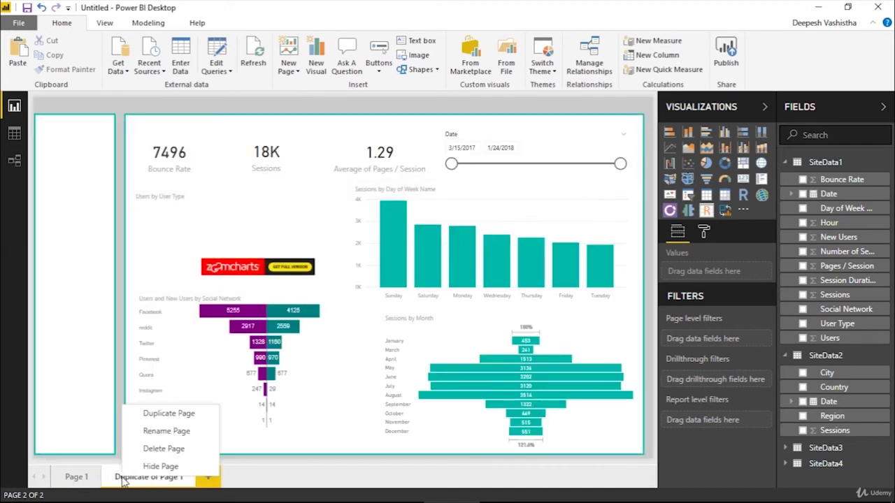
pyautogui.click(121, 478)
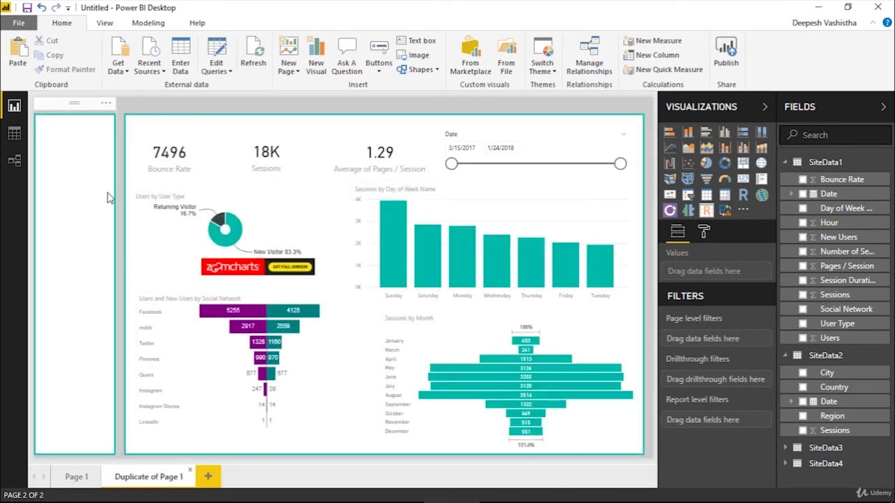
# - Delete the KPI cards and the Date slicer from the duplicated page
pyautogui.click(174, 161)
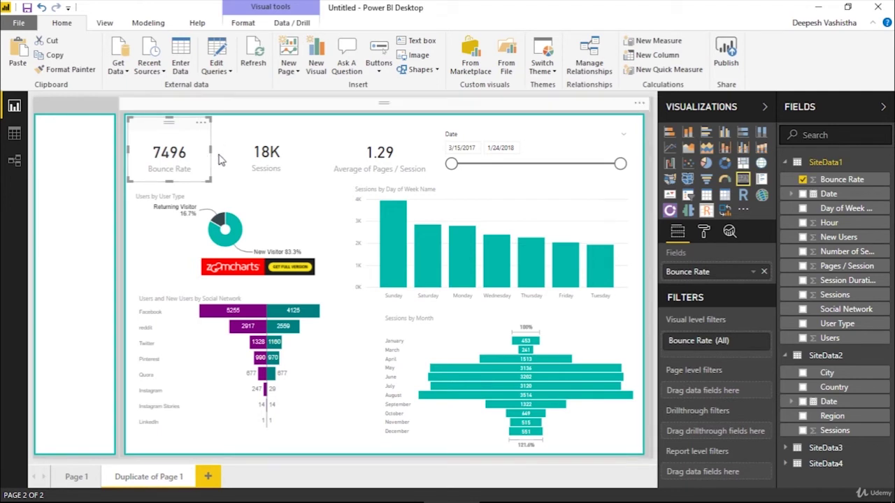
pyautogui.press('Delete')
pyautogui.click(362, 143)
pyautogui.press('Delete')
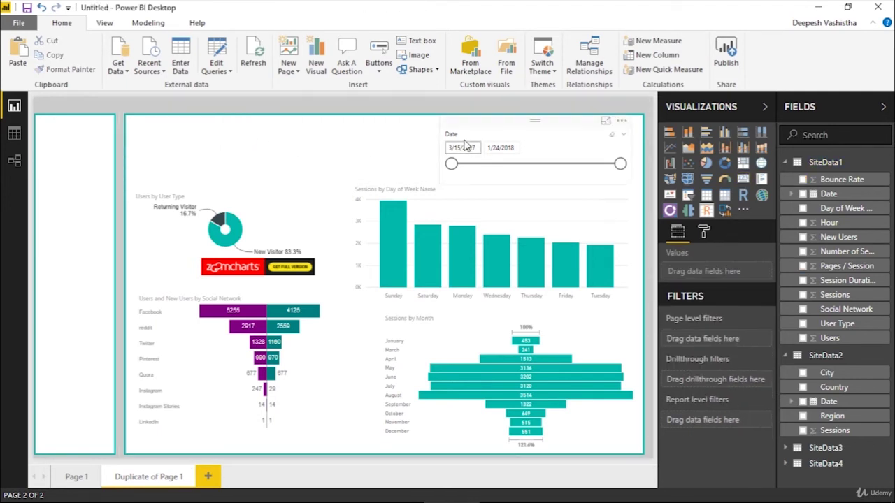
pyautogui.click(474, 137)
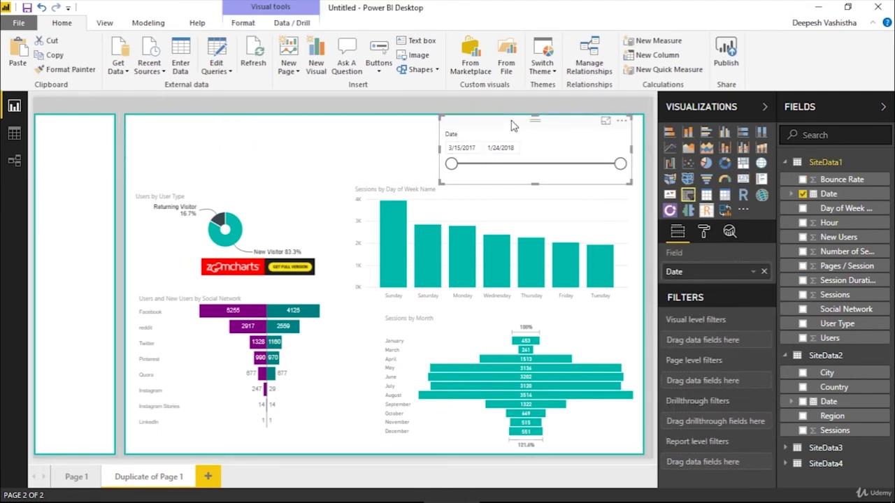
pyautogui.press('Delete')
# - Delete the weekday column chart, user type donut, social network tornado chart and monthly funnel from the duplicated page, keeping the two frames
pyautogui.click(476, 194)
pyautogui.press('Delete')
pyautogui.click(297, 191)
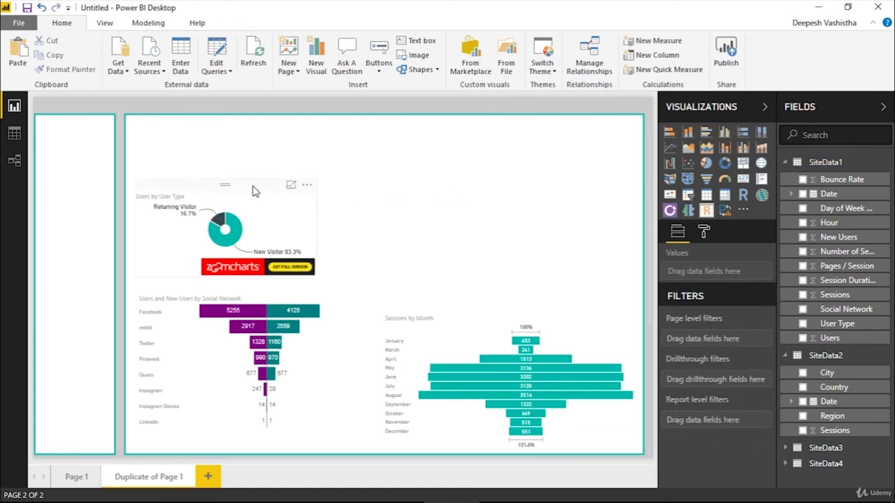
pyautogui.press('Delete')
pyautogui.click(238, 288)
pyautogui.press('Delete')
pyautogui.click(445, 313)
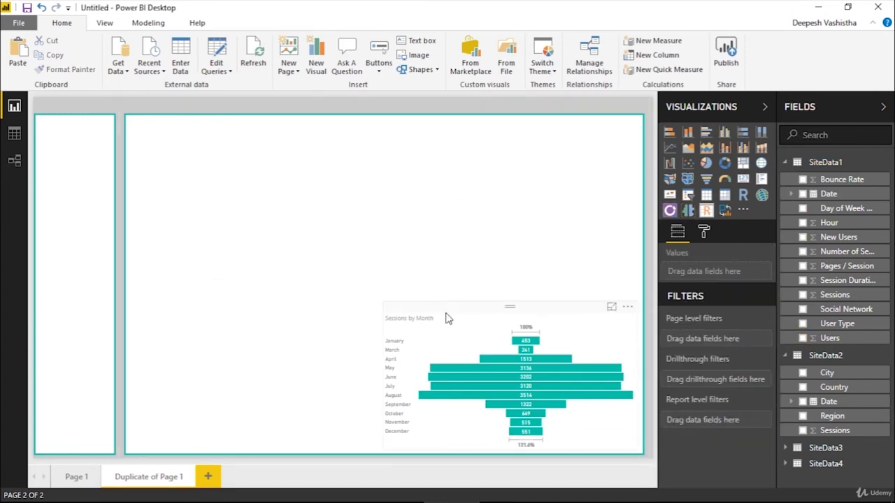
pyautogui.press('Delete')
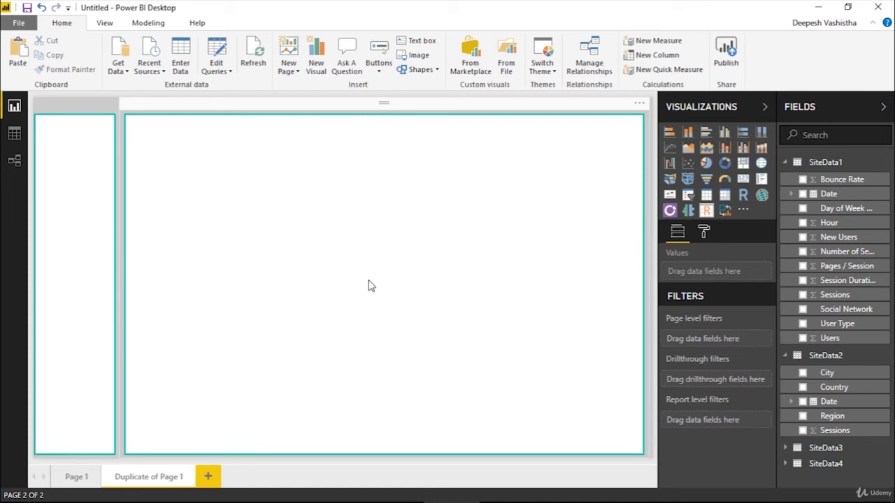
# - Add a treemap inside the large frame showing SiteData3 Sessions grouped by Browser
pyautogui.click(741, 168)
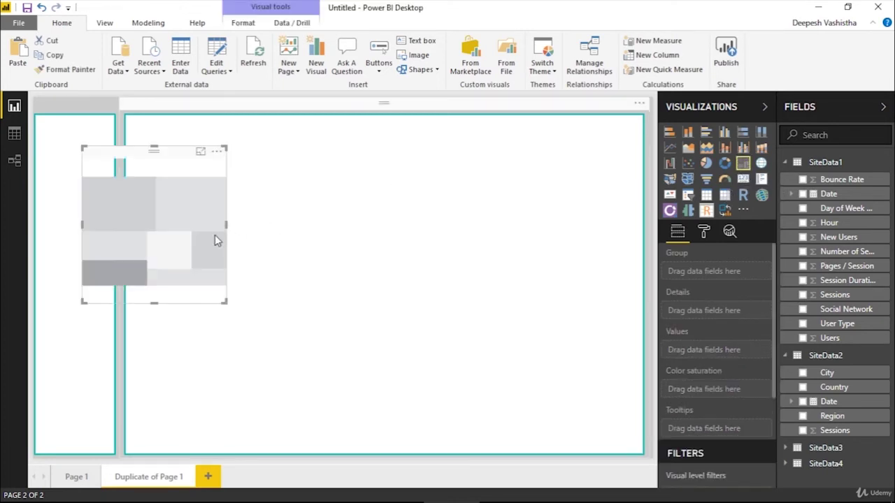
pyautogui.moveTo(216, 237); pyautogui.dragTo(275, 212)
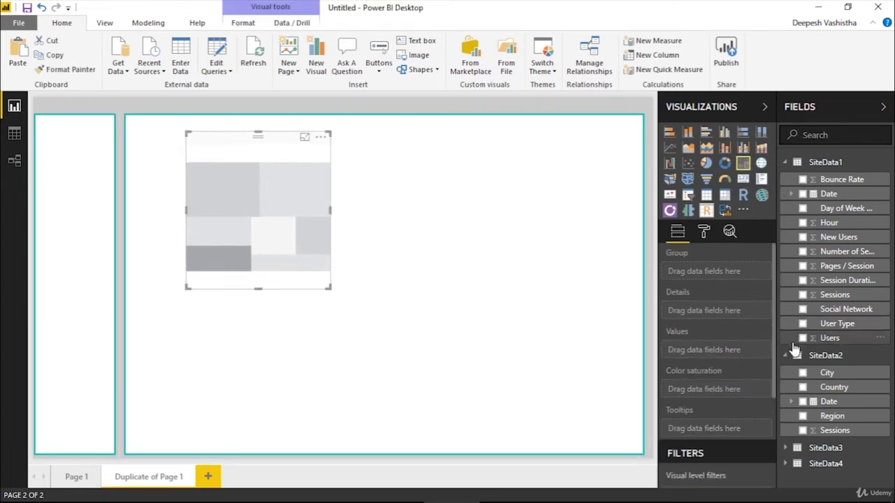
pyautogui.click(812, 451)
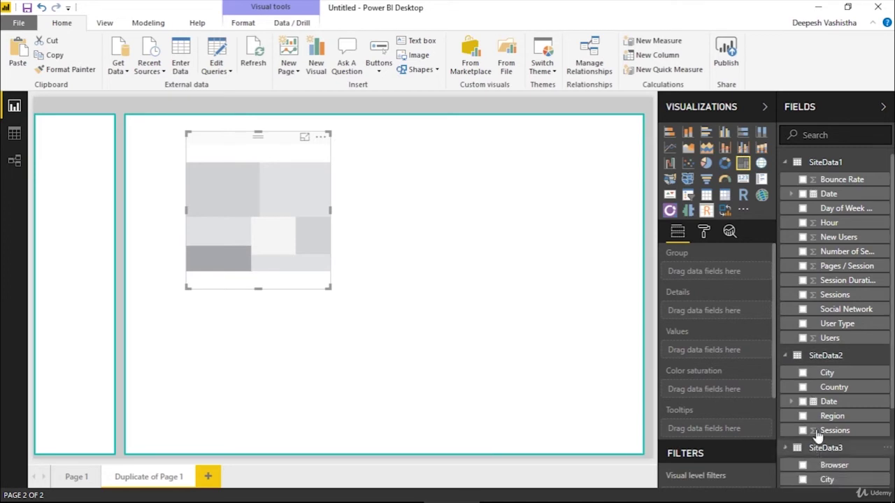
pyautogui.scroll(-3, 835, 381)
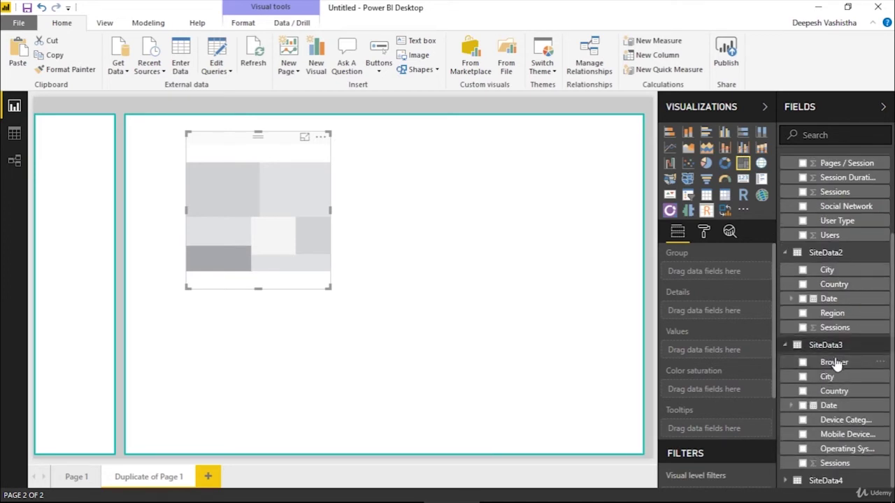
pyautogui.click(803, 463)
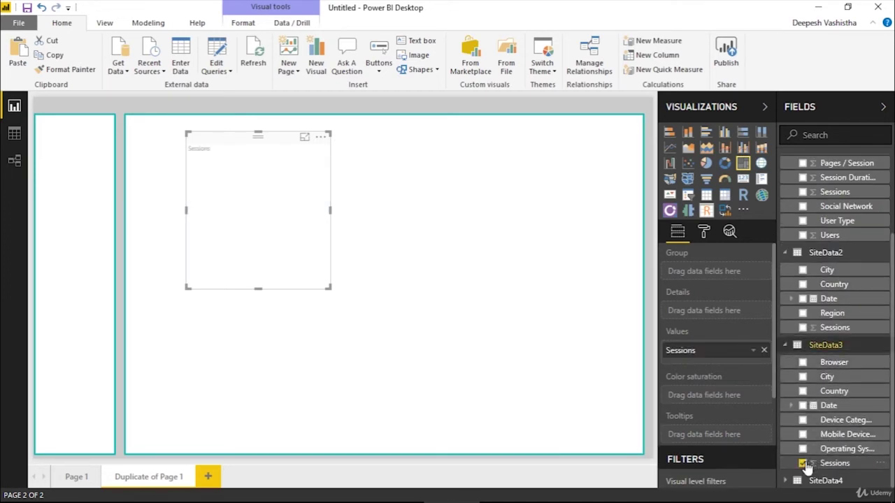
pyautogui.click(803, 362)
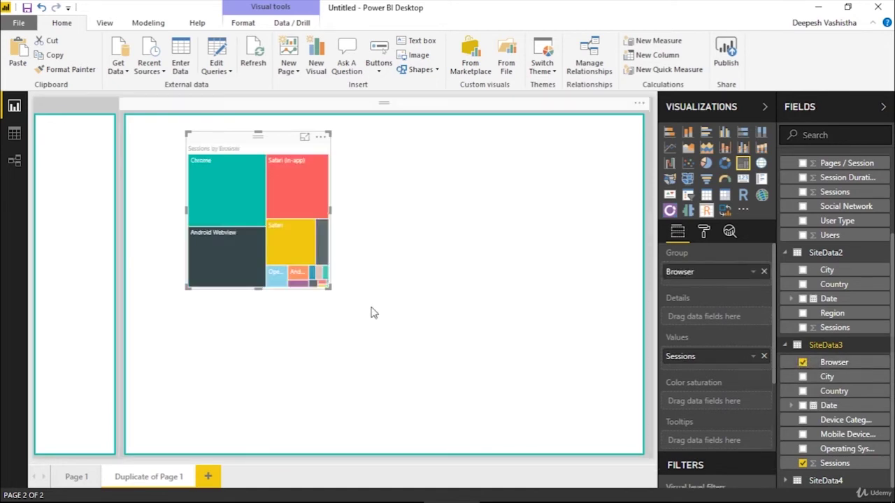
# - Enlarge the Sessions by Browser treemap to about half the frame's width and move it into the frame's upper-left corner
pyautogui.moveTo(329, 287); pyautogui.dragTo(451, 320)
pyautogui.moveTo(377, 149); pyautogui.dragTo(322, 140)
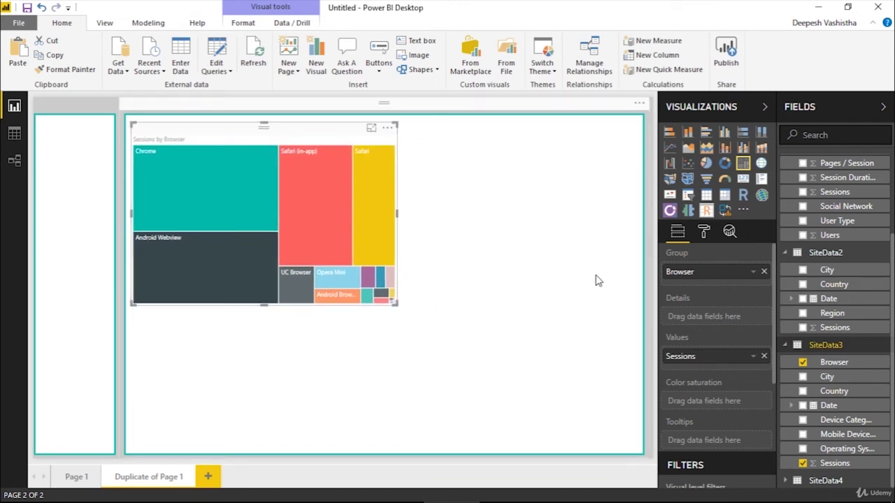
pyautogui.click(658, 254)
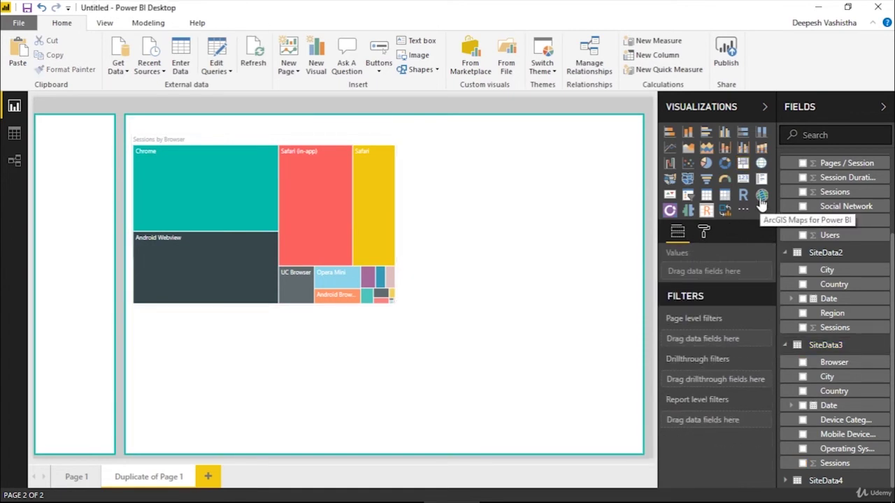
# - Add an ArcGIS map beside the treemap and stretch it to nearly the frame's right edge, level with the treemap's bottom
pyautogui.click(761, 197)
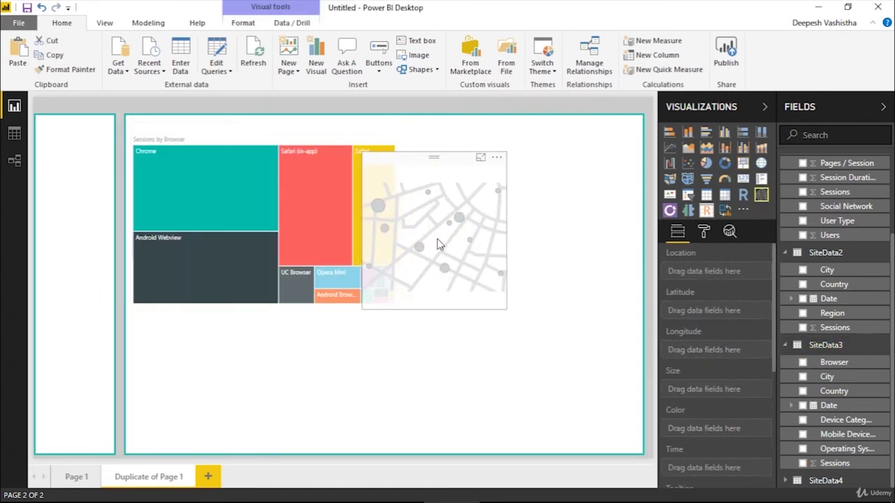
pyautogui.moveTo(437, 243); pyautogui.dragTo(471, 223)
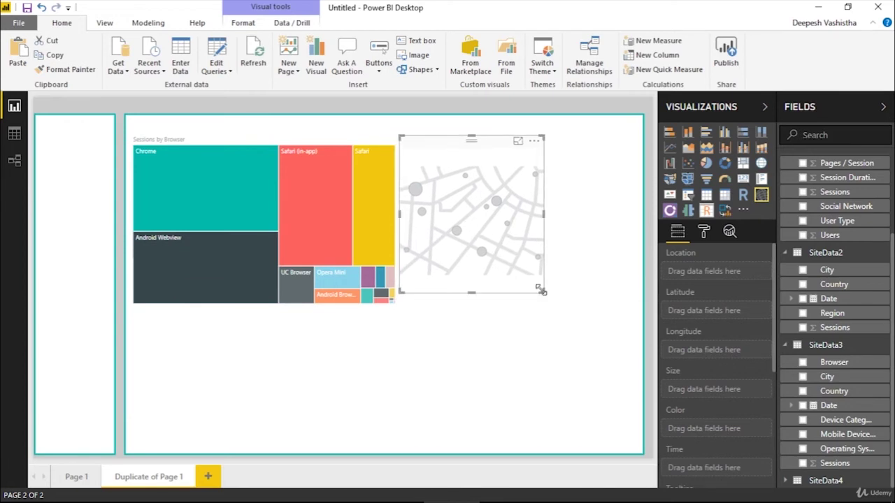
pyautogui.moveTo(540, 289); pyautogui.dragTo(635, 307)
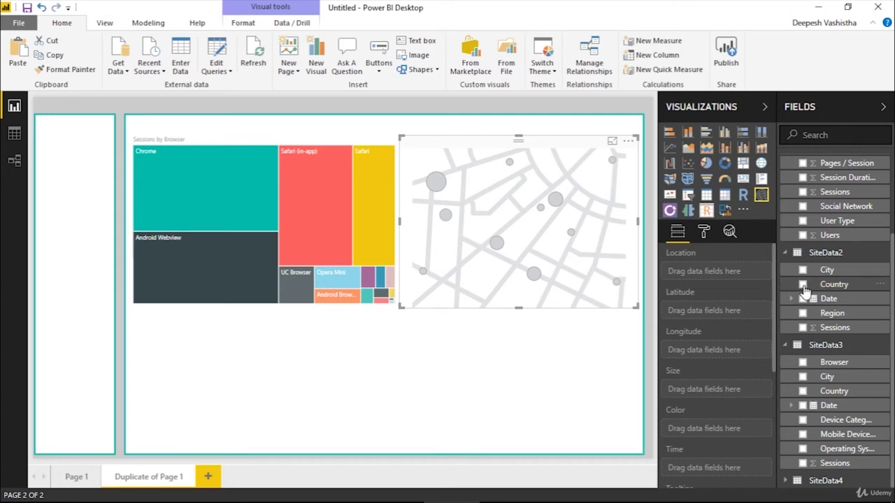
# - Set the ArcGIS map's location to SiteData2 Country and use SiteData2 Sessions for both size and color
pyautogui.moveTo(805, 292); pyautogui.dragTo(706, 271)
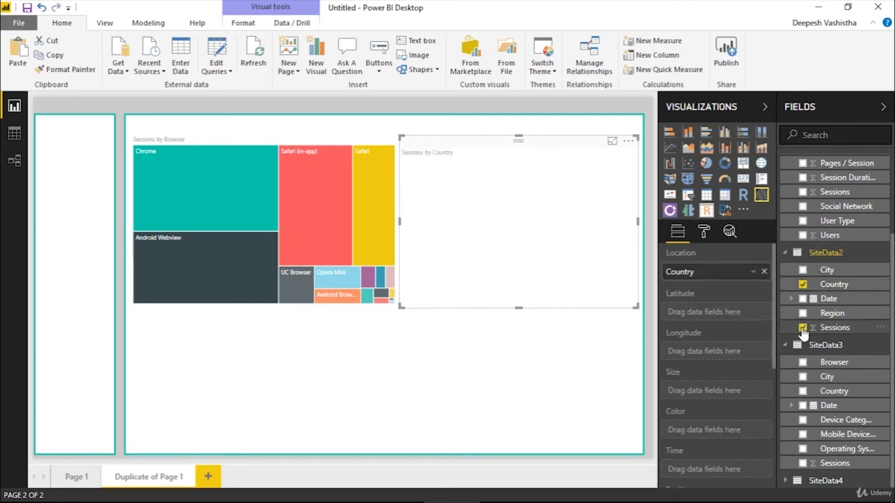
pyautogui.click(802, 328)
pyautogui.scroll(-1, 742, 360)
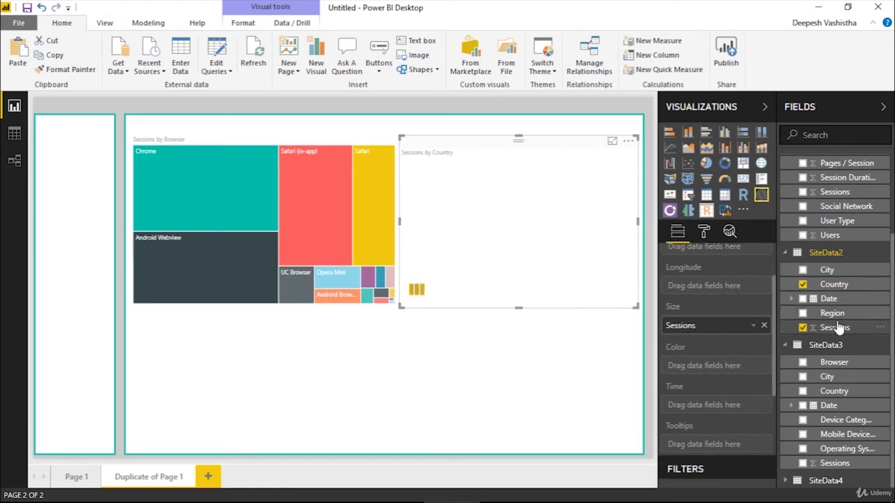
pyautogui.moveTo(837, 336); pyautogui.dragTo(734, 371)
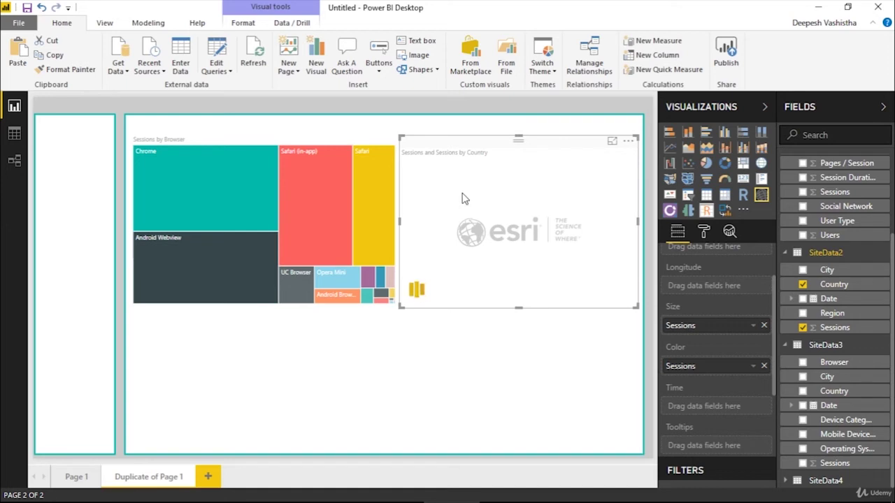
pyautogui.click(655, 190)
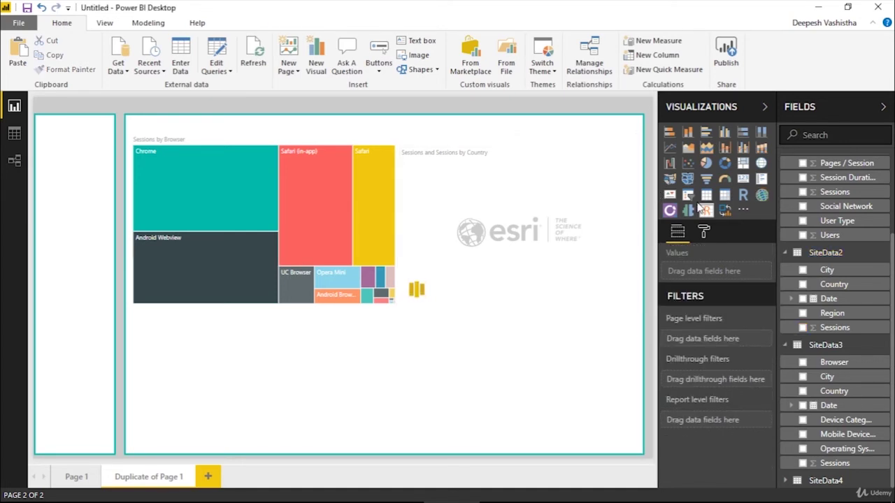
# - Add a donut chart in the frame's lower-left area showing SiteData3 Sessions by Device Category
pyautogui.click(724, 165)
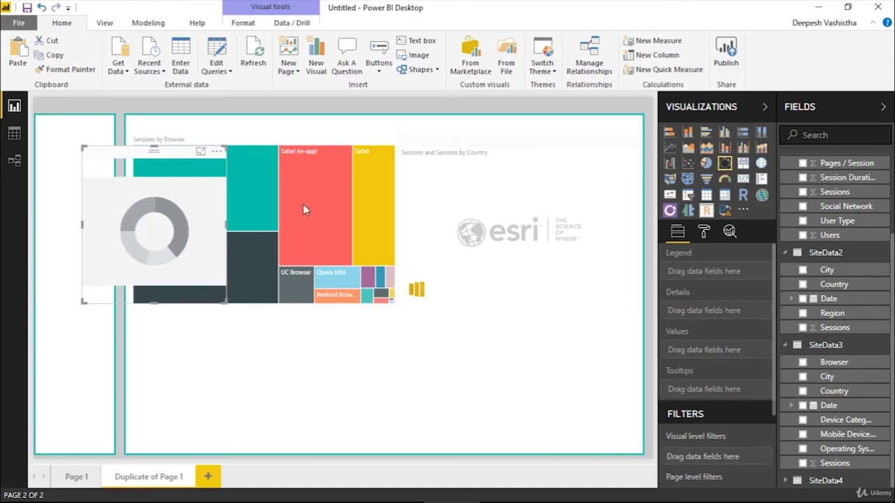
pyautogui.moveTo(200, 230); pyautogui.dragTo(235, 344)
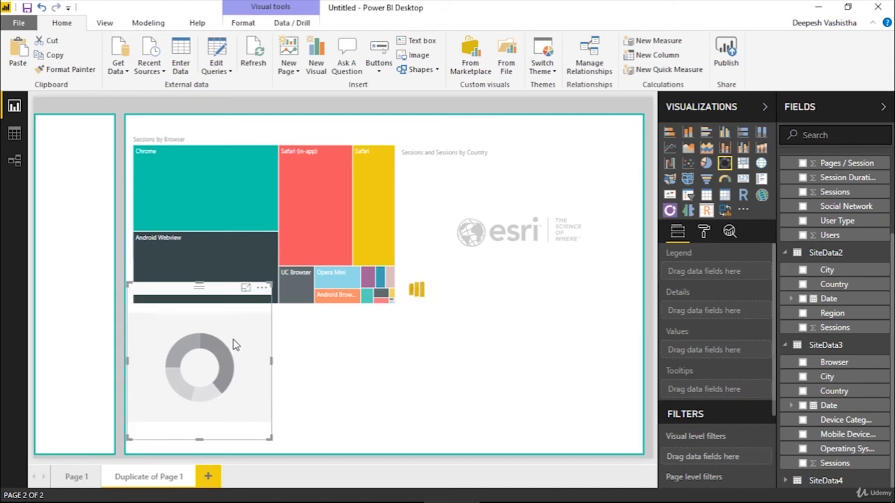
pyautogui.click(802, 420)
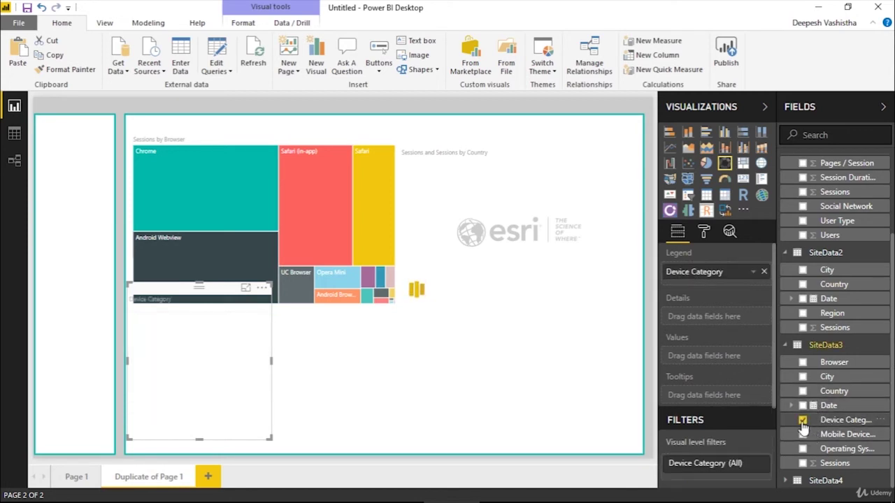
pyautogui.click(802, 464)
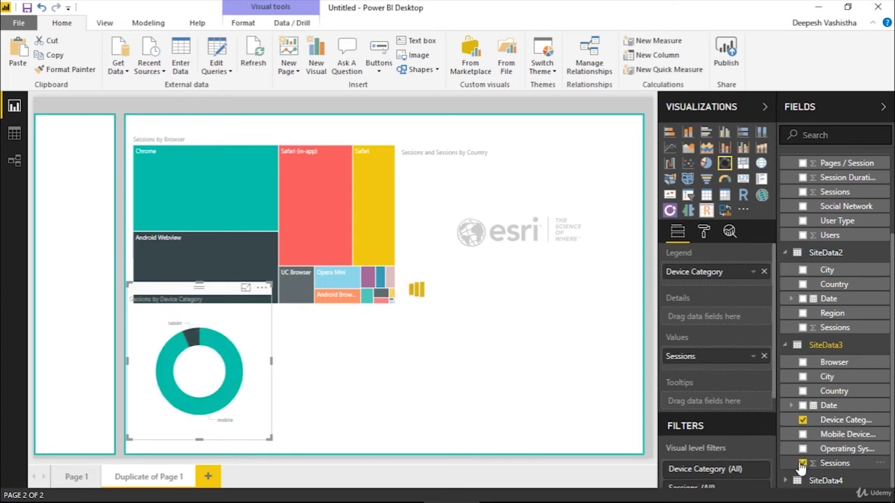
# - View the device category donut in focus mode, return to the report, and lower its top edge to clear the treemap
pyautogui.click(246, 289)
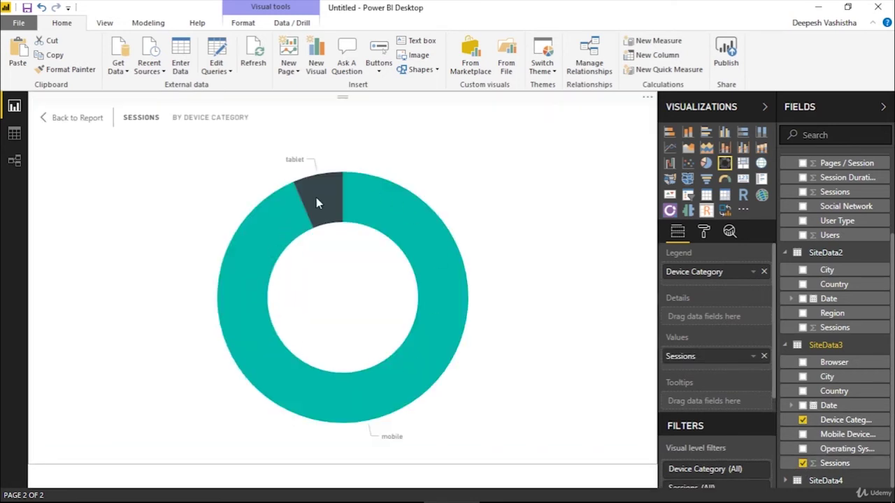
pyautogui.click(90, 119)
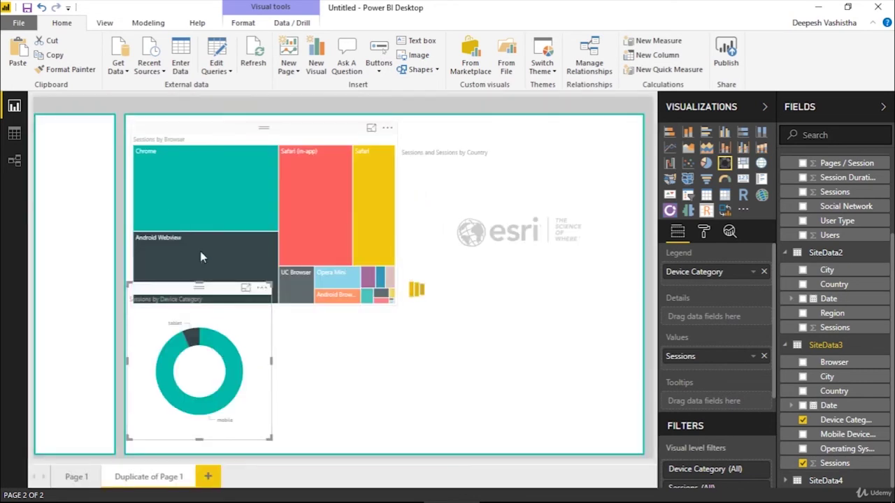
pyautogui.moveTo(209, 284); pyautogui.dragTo(209, 318)
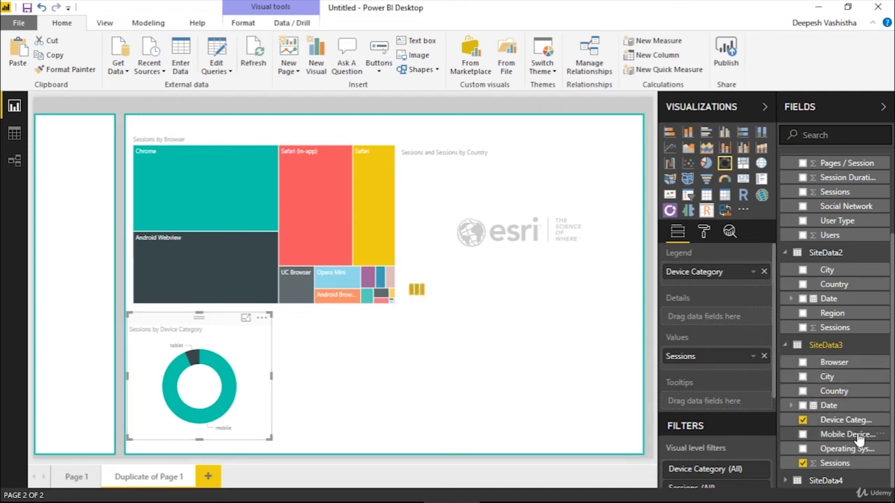
# - Add Operating System below Device Category in the donut's legend, drill into the mobile slice in focus mode, and return to the report
pyautogui.moveTo(847, 448); pyautogui.dragTo(750, 287)
pyautogui.moveTo(749, 288); pyautogui.dragTo(747, 287)
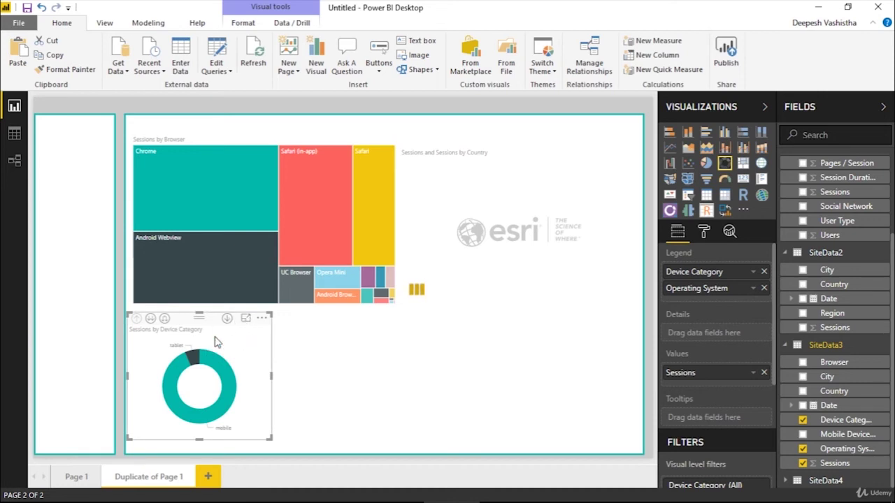
pyautogui.click(246, 320)
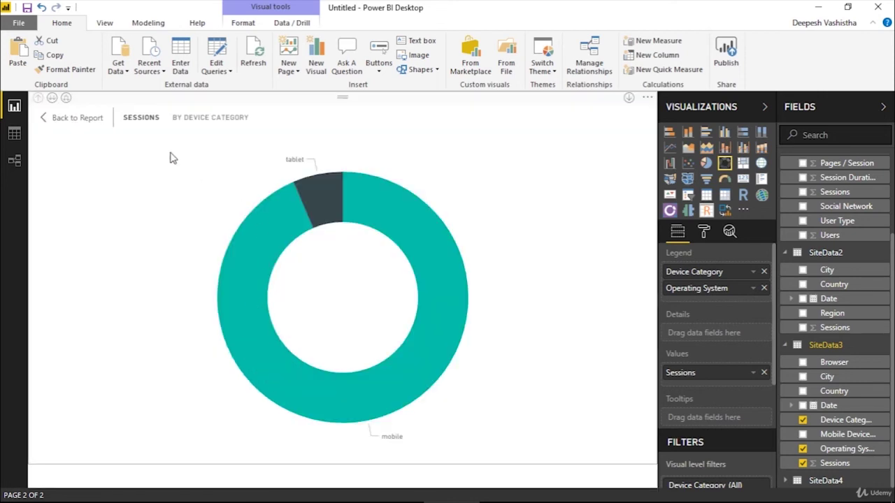
pyautogui.click(629, 98)
pyautogui.click(429, 262)
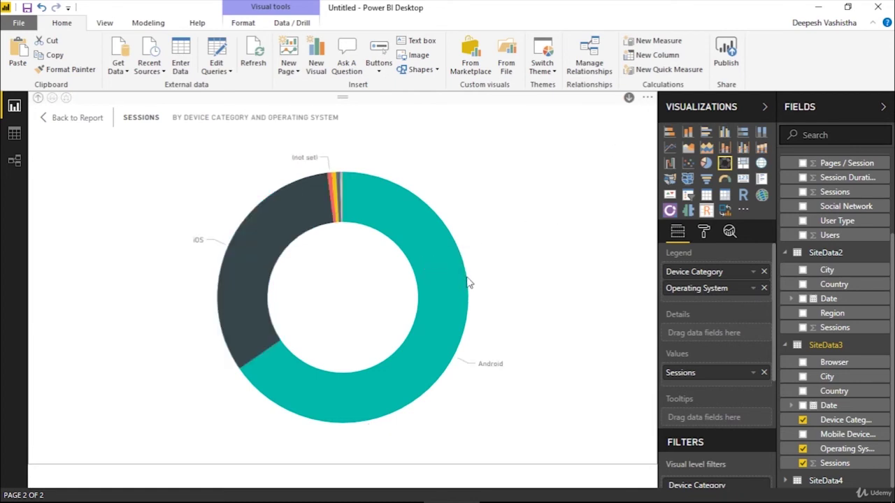
pyautogui.moveTo(455, 279)
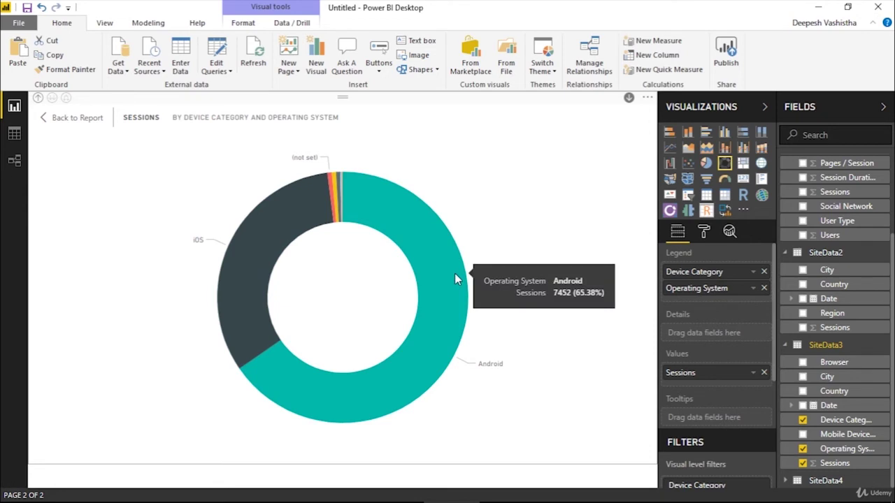
pyautogui.moveTo(242, 278)
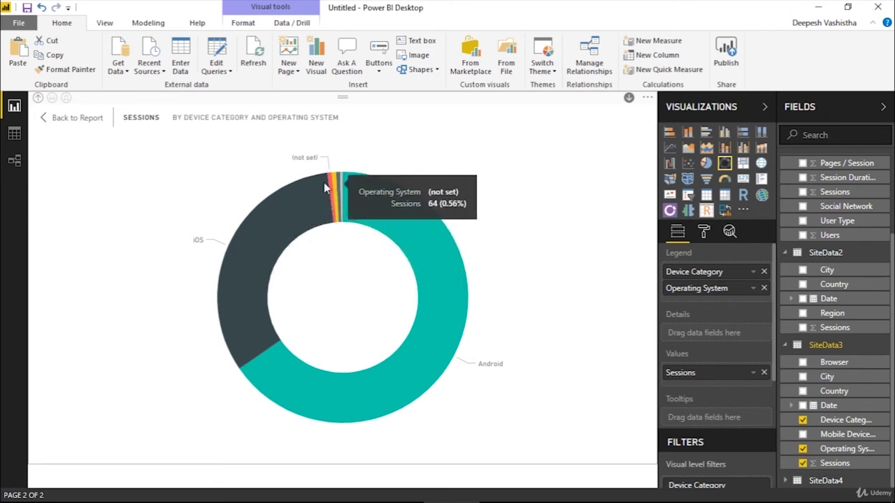
pyautogui.click(77, 118)
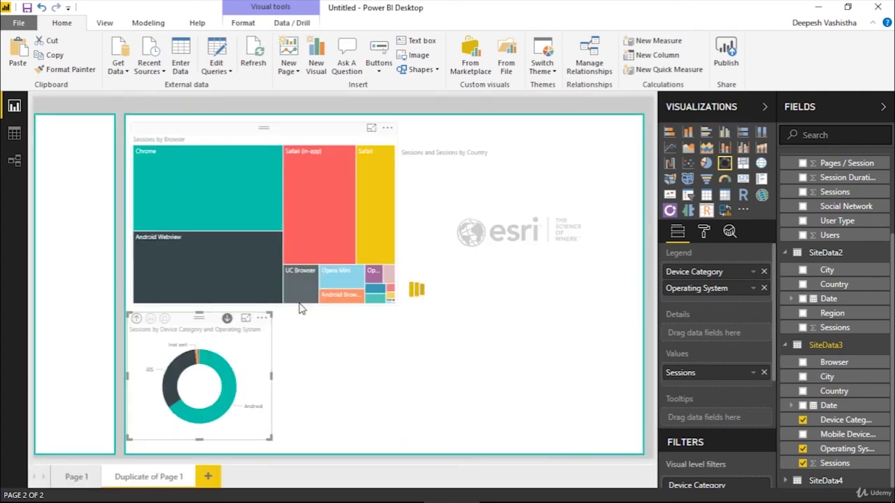
# - Align the donut chart closely beneath the treemap and enlarge it slightly toward the frame's bottom
pyautogui.moveTo(199, 325); pyautogui.dragTo(207, 318)
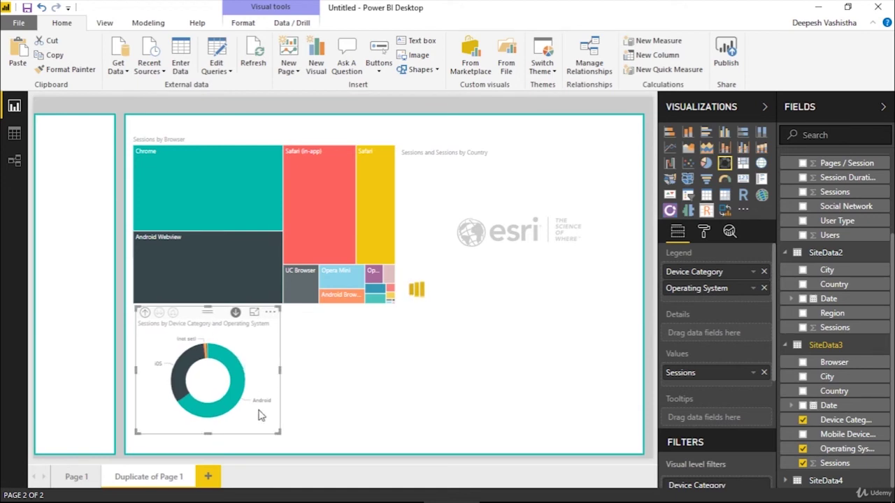
pyautogui.moveTo(280, 432); pyautogui.dragTo(291, 445)
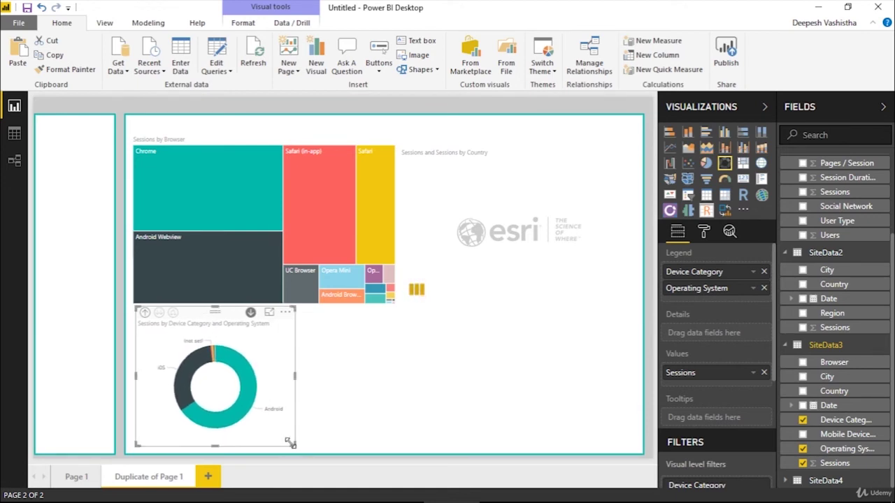
pyautogui.click(655, 334)
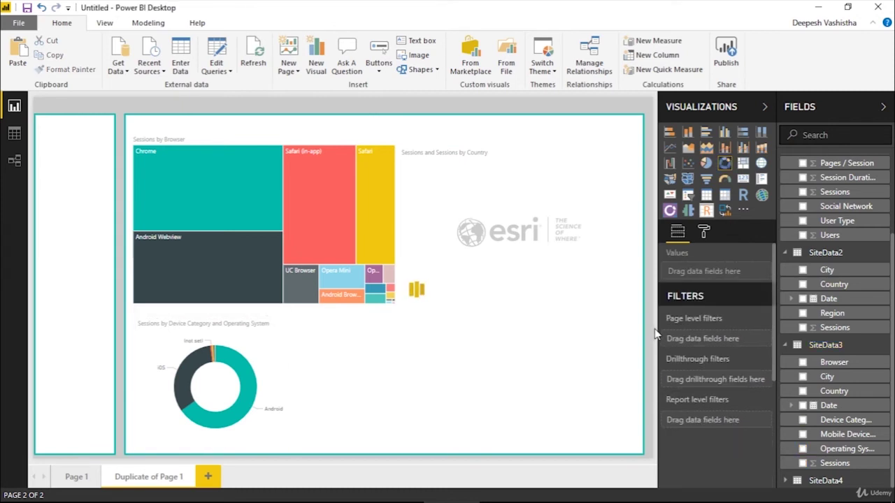
# - Add a line chart to the right of the donut and resize it to fill the remaining space below the treemap and map
pyautogui.click(669, 148)
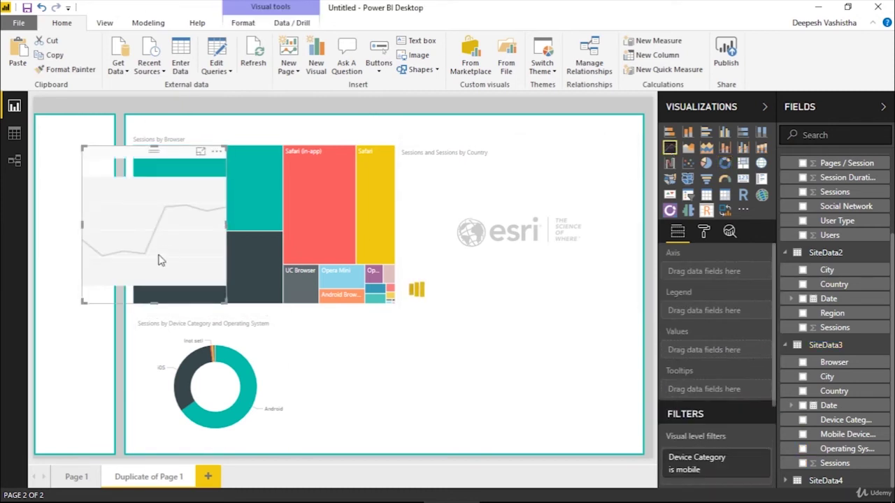
pyautogui.moveTo(158, 260); pyautogui.dragTo(396, 405)
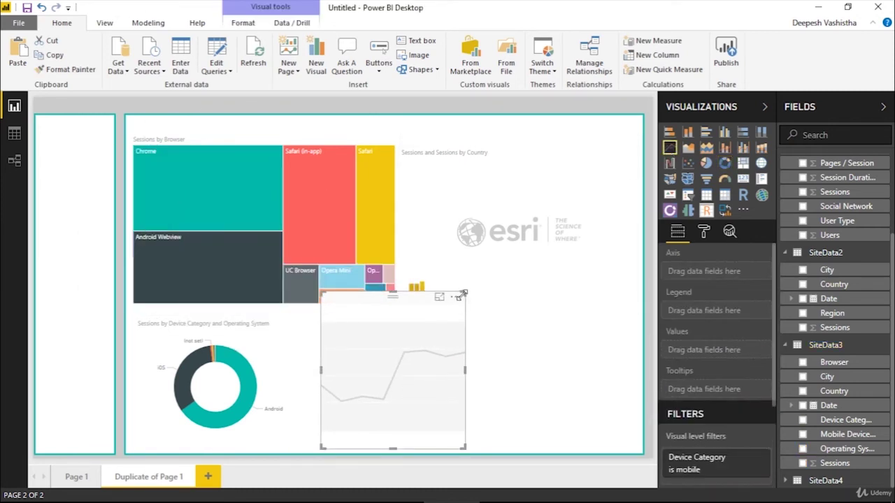
pyautogui.moveTo(463, 293); pyautogui.dragTo(467, 316)
pyautogui.moveTo(465, 383); pyautogui.dragTo(633, 393)
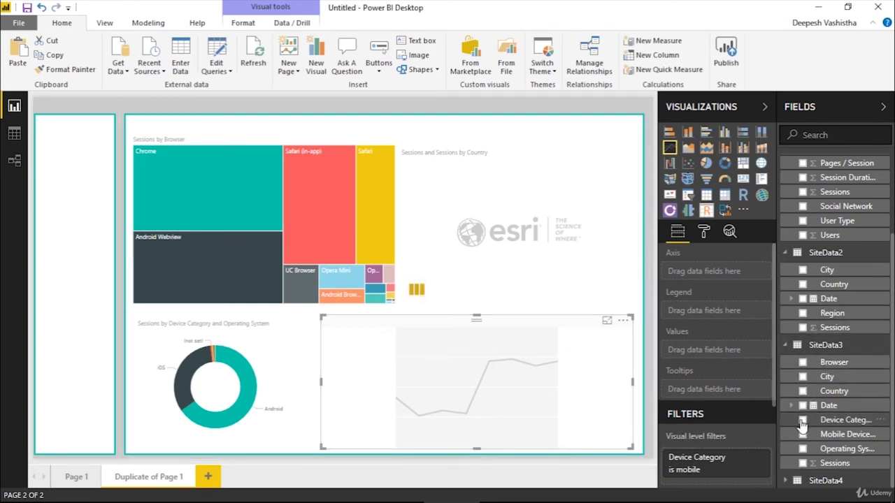
# - Plot SiteData3 Sessions by plain Date in the line chart, and nudge it up and right, extending its lower edge to the frame
pyautogui.click(802, 463)
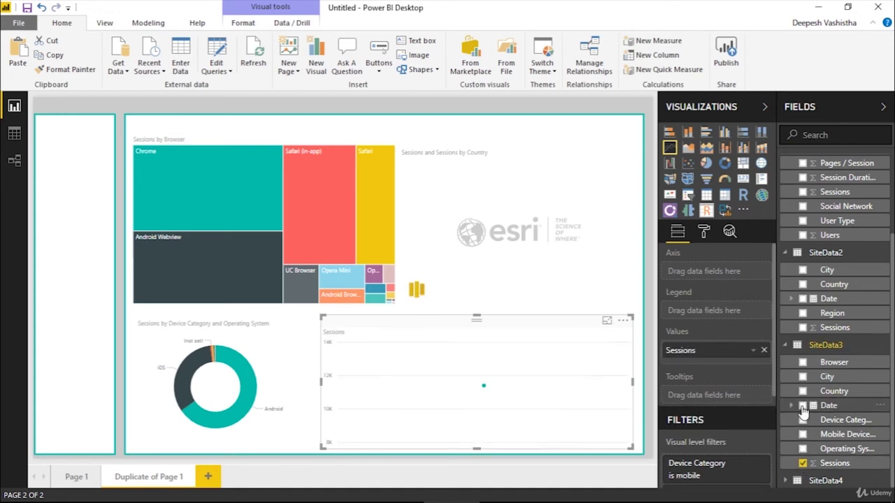
pyautogui.click(803, 406)
pyautogui.click(753, 276)
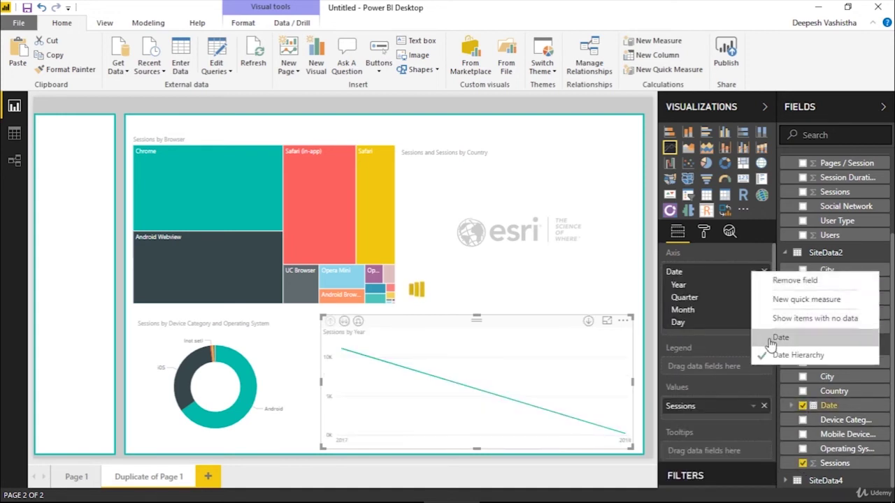
pyautogui.click(769, 339)
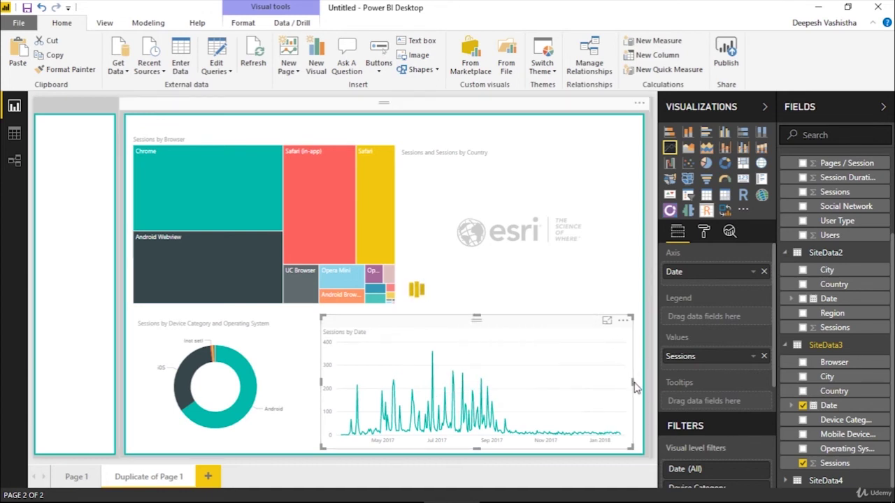
pyautogui.moveTo(573, 326); pyautogui.dragTo(579, 321)
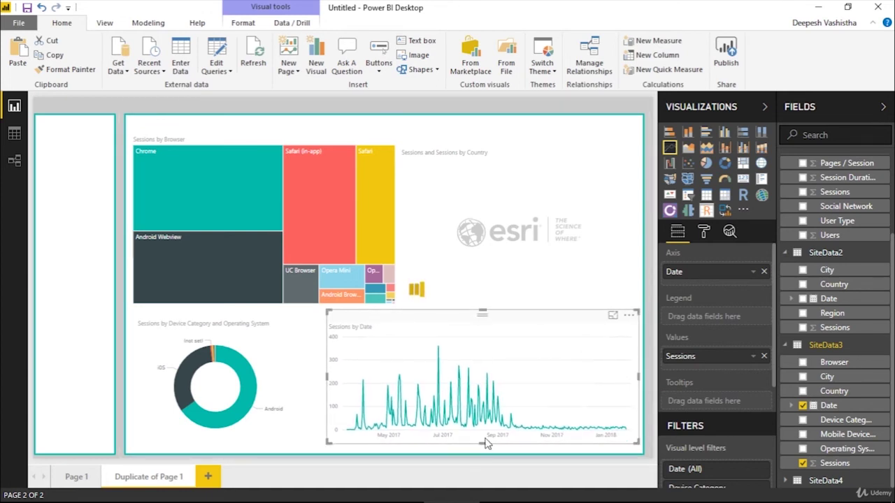
pyautogui.moveTo(483, 442); pyautogui.dragTo(483, 448)
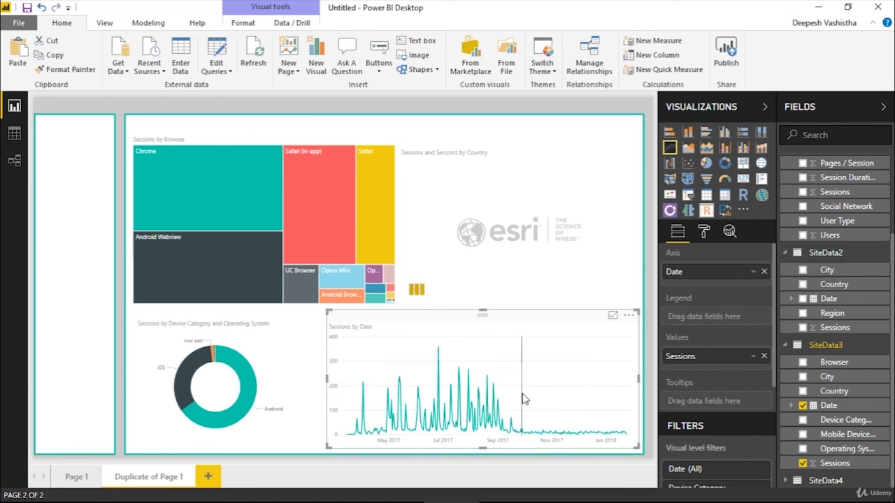
# - Add a 10-point forecast with a 95% confidence interval to the sessions line chart in focus mode and return to the report
pyautogui.click(729, 233)
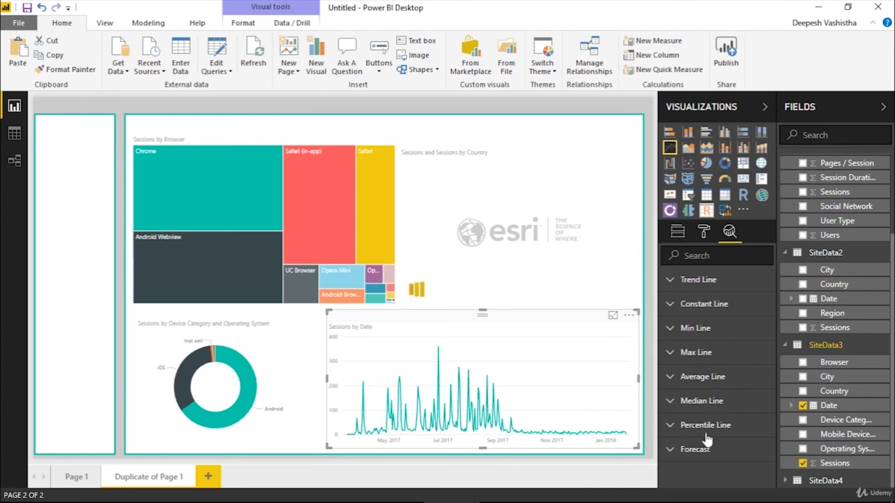
pyautogui.click(612, 316)
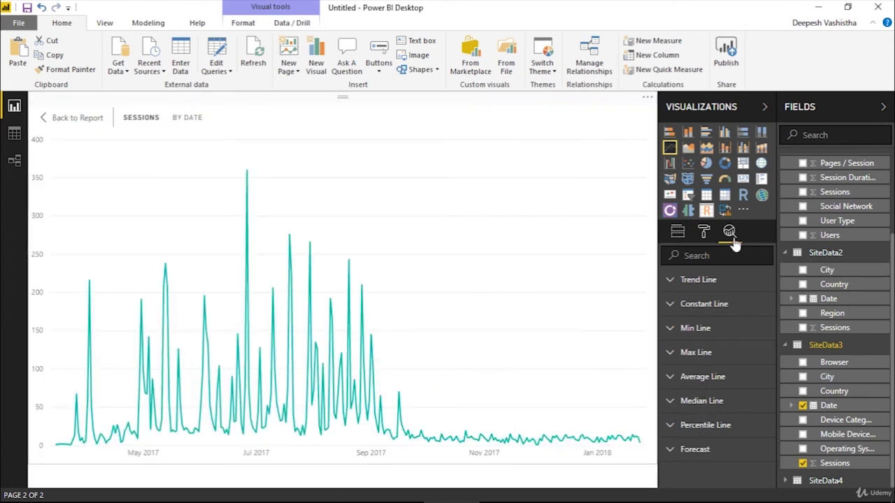
pyautogui.click(706, 447)
pyautogui.click(682, 341)
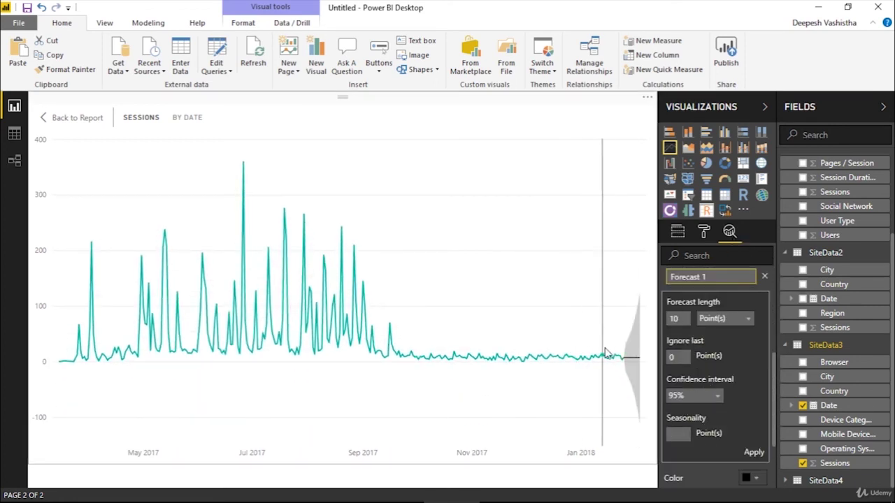
pyautogui.moveTo(632, 365)
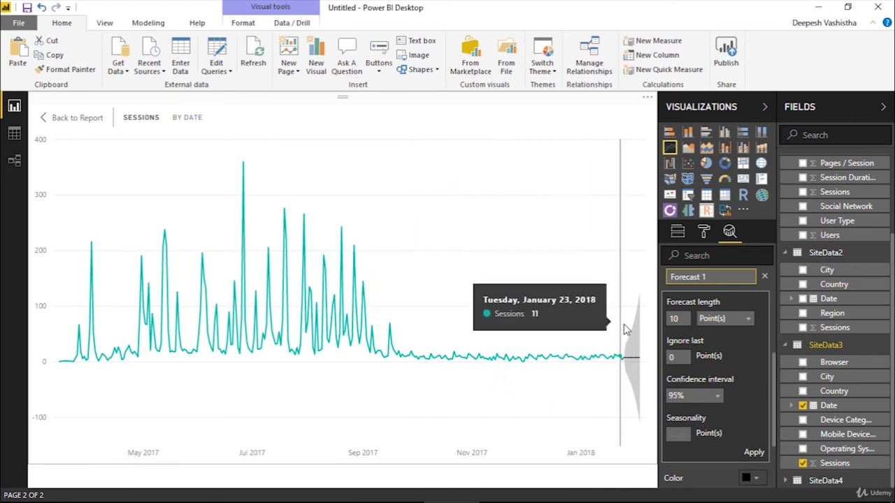
pyautogui.click(75, 119)
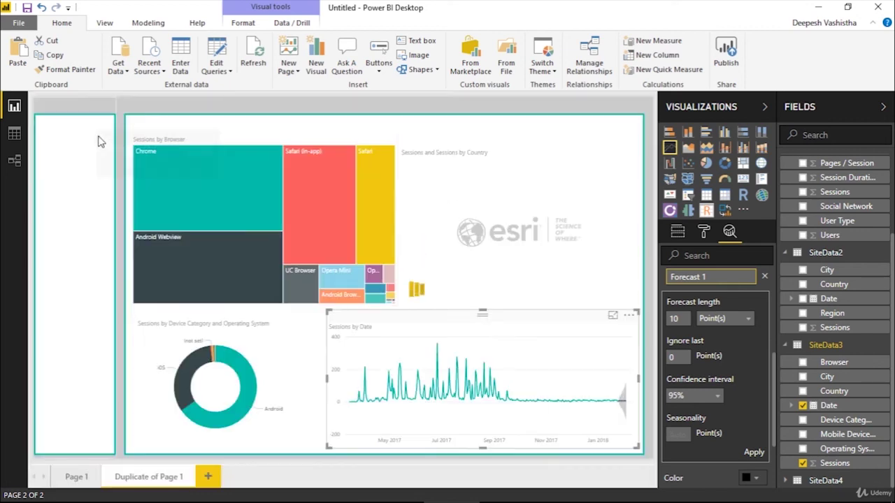
pyautogui.click(652, 292)
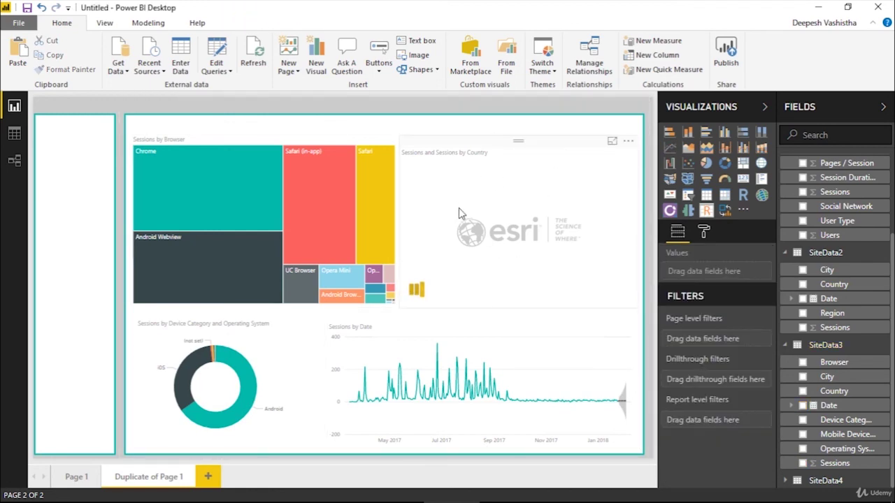
# - Open the country map in focus mode and turn on its map editing options
pyautogui.click(415, 250)
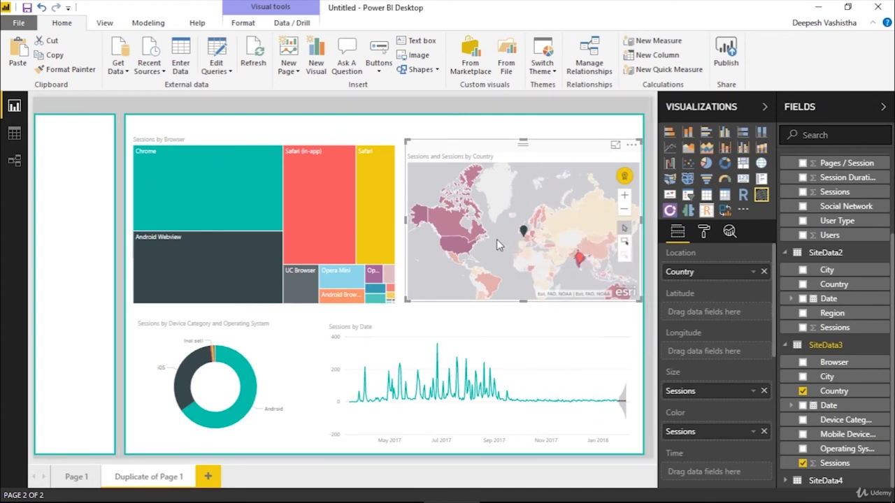
pyautogui.moveTo(454, 235)
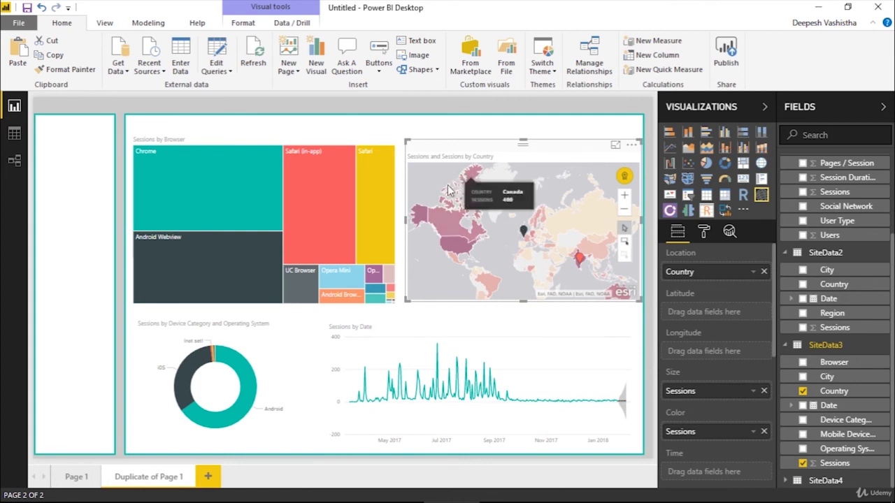
pyautogui.click(614, 145)
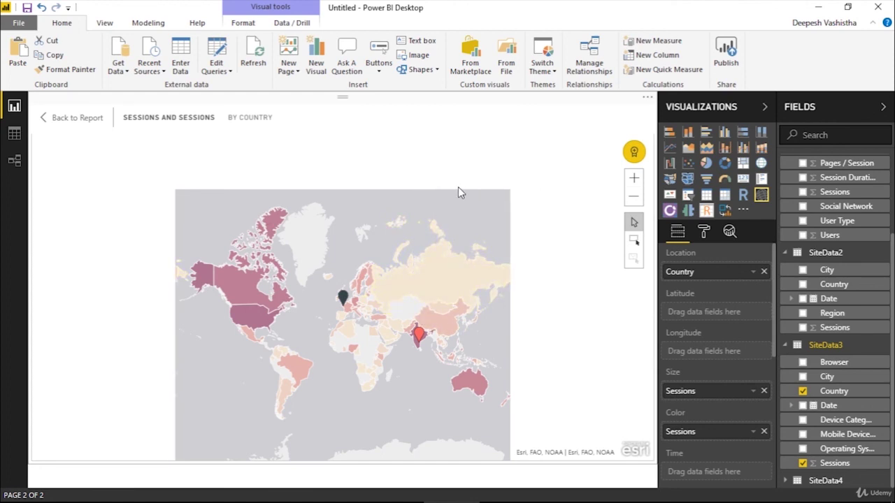
pyautogui.click(648, 102)
pyautogui.click(651, 114)
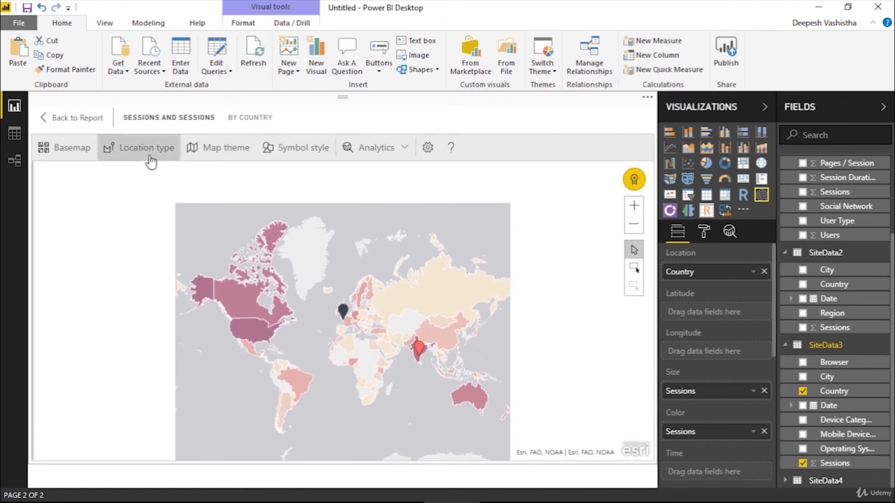
# - Add a pin for United States to the country map, alongside the UK and India pins, and close the location list
pyautogui.click(353, 153)
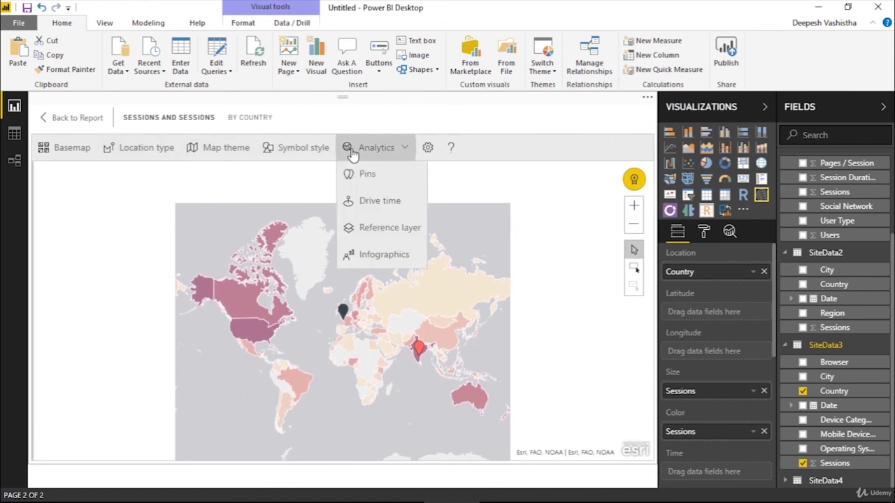
pyautogui.click(417, 350)
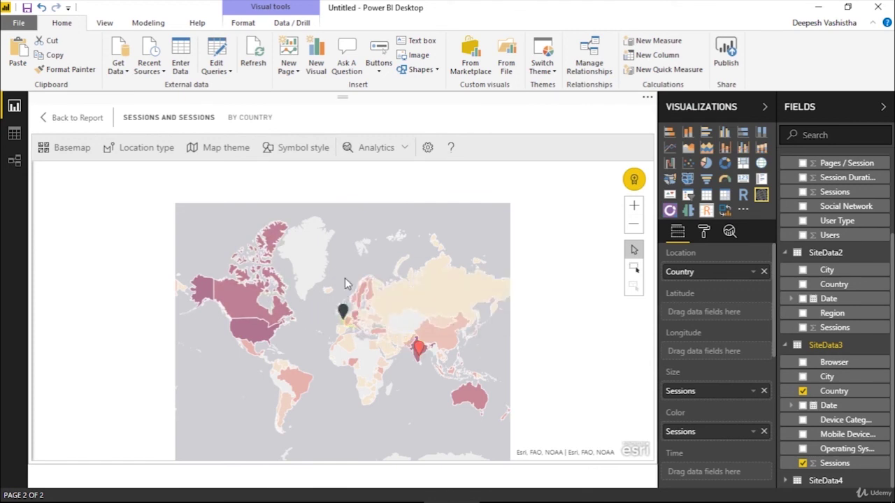
pyautogui.click(343, 313)
pyautogui.click(409, 150)
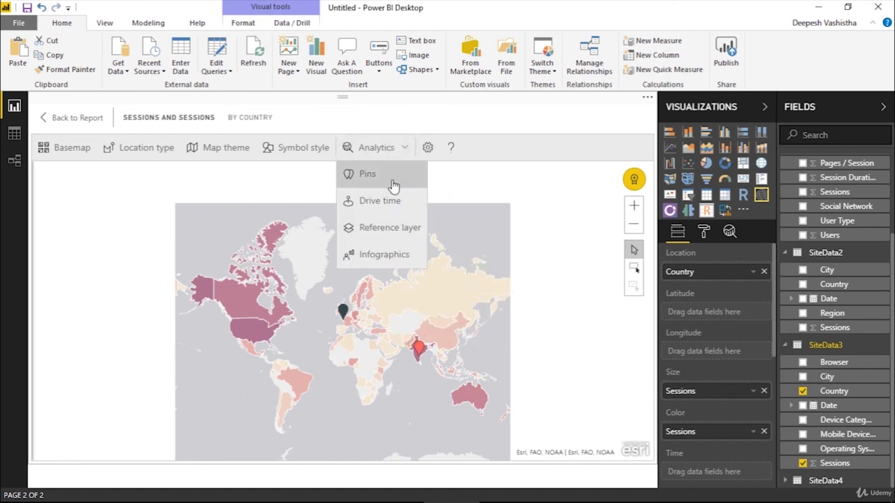
pyautogui.click(393, 182)
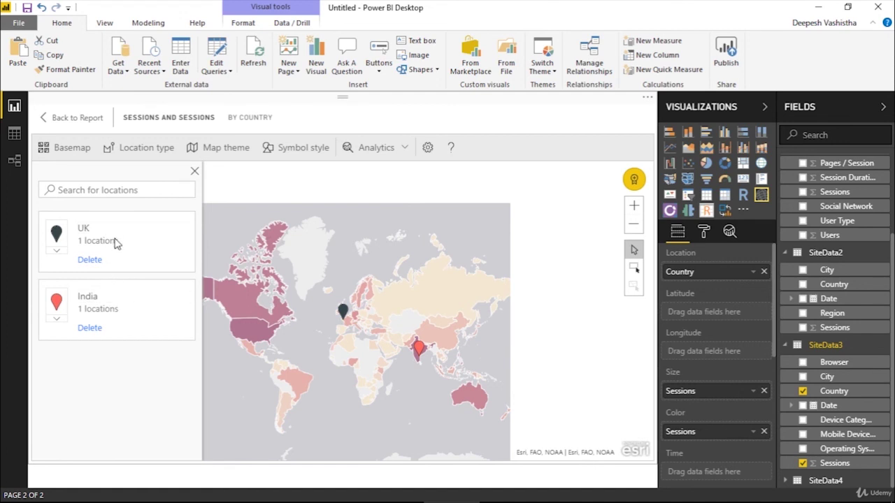
pyautogui.click(117, 192)
pyautogui.write('United')
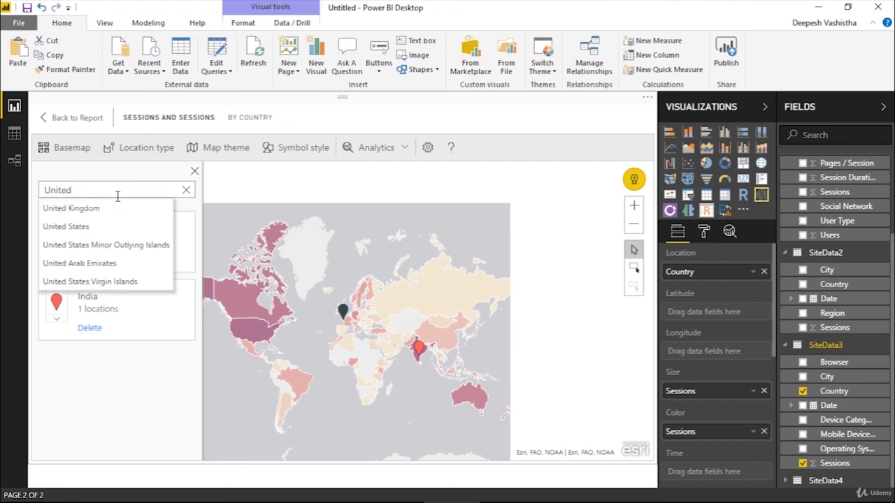
pyautogui.press('Return')
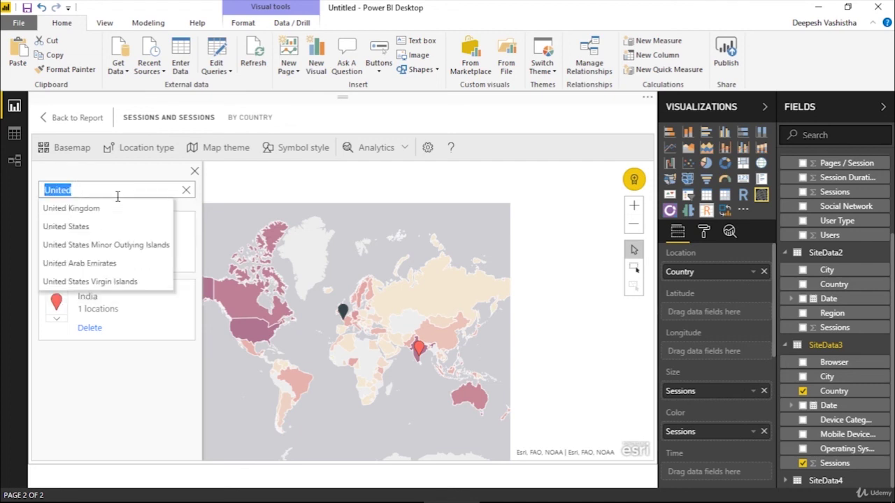
pyautogui.click(101, 228)
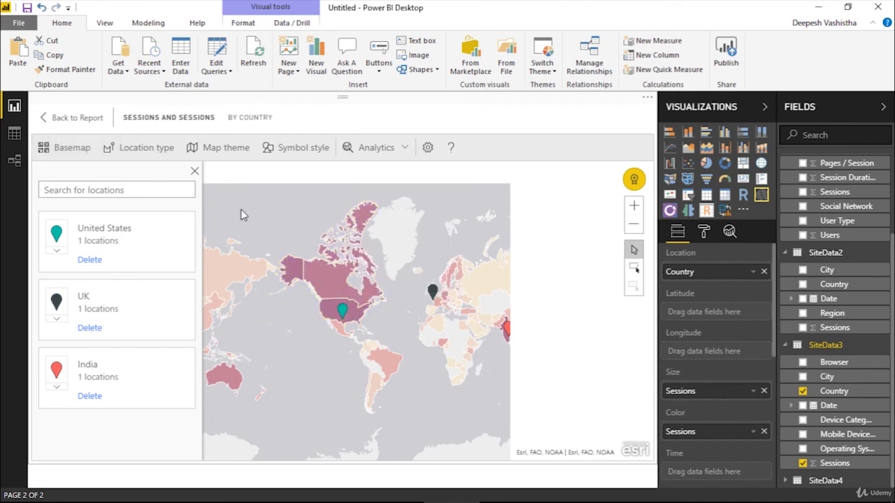
pyautogui.click(193, 171)
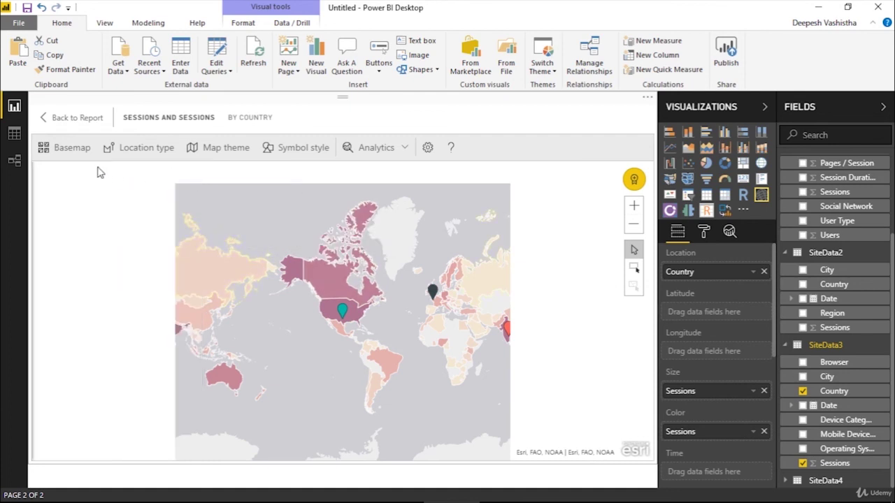
# - Examine the country map's theme, basemap and symbol style options and Russia's session details, and return to the report
pyautogui.click(213, 148)
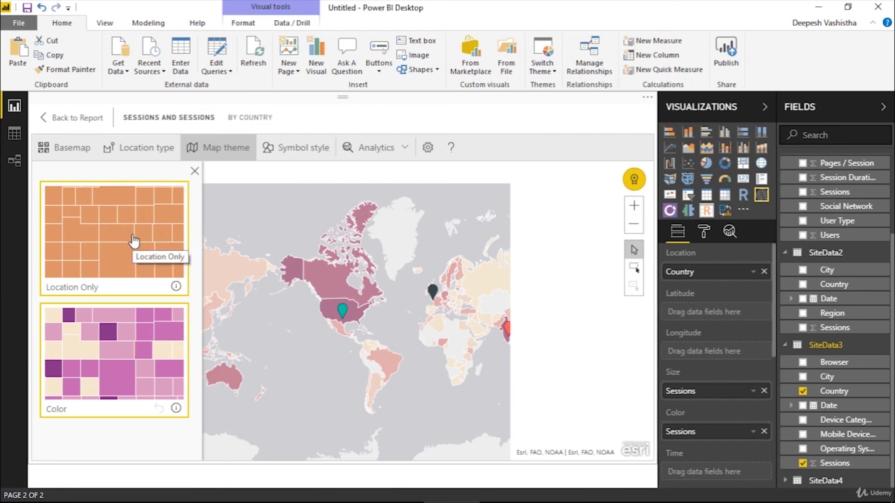
pyautogui.click(91, 155)
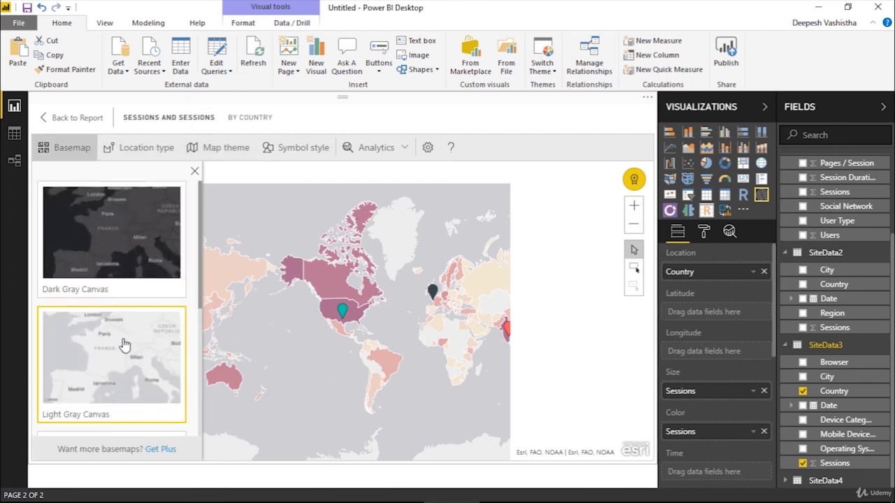
pyautogui.scroll(-1, 123, 368)
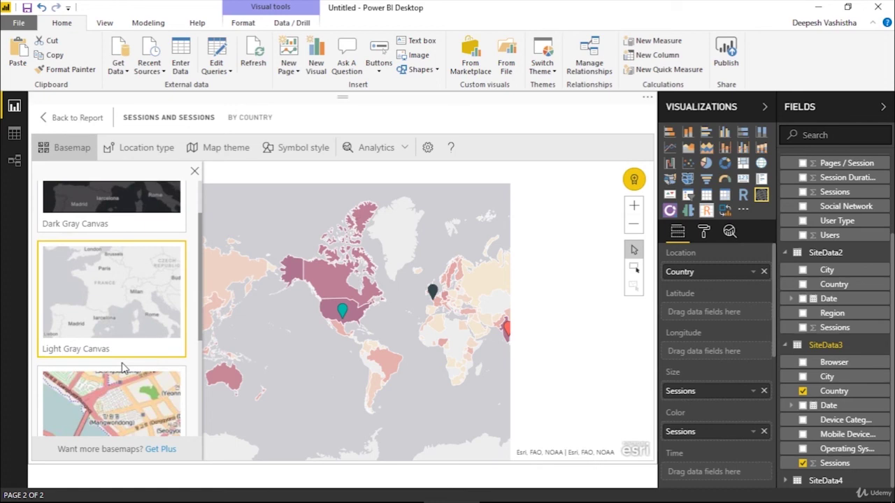
pyautogui.scroll(-1, 123, 369)
pyautogui.scroll(-2, 122, 368)
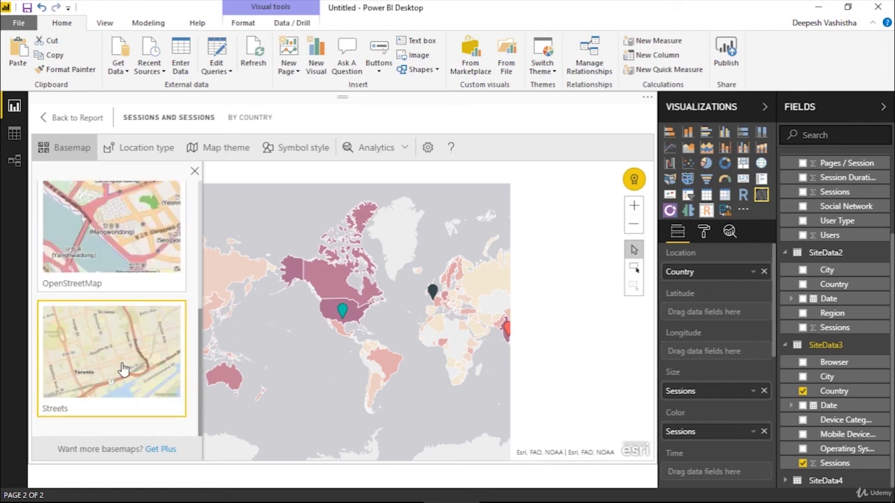
pyautogui.scroll(4, 122, 369)
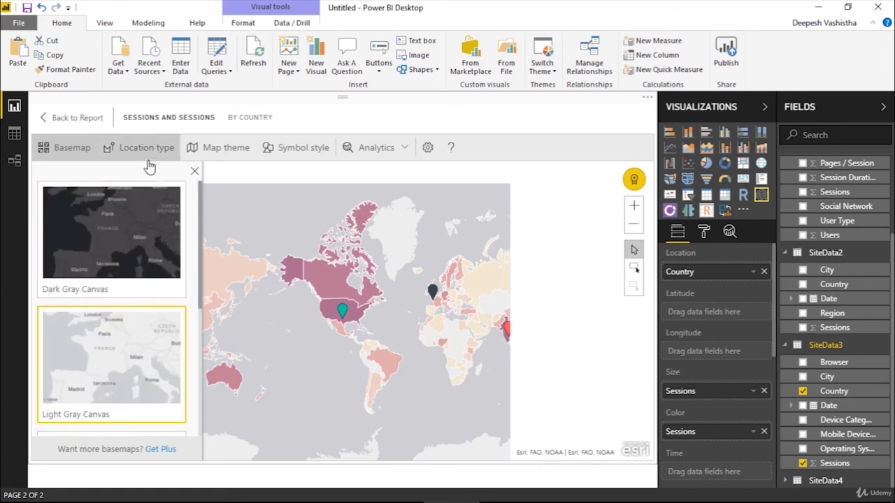
pyautogui.click(307, 158)
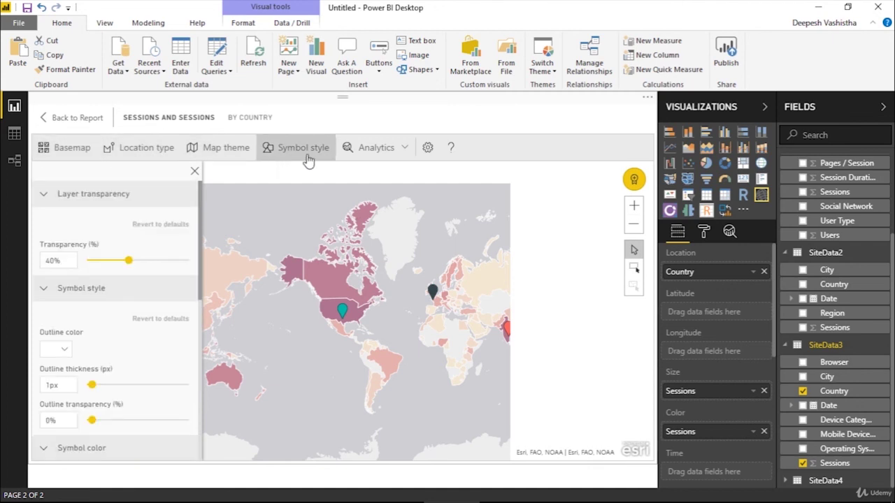
pyautogui.click(195, 172)
pyautogui.click(72, 148)
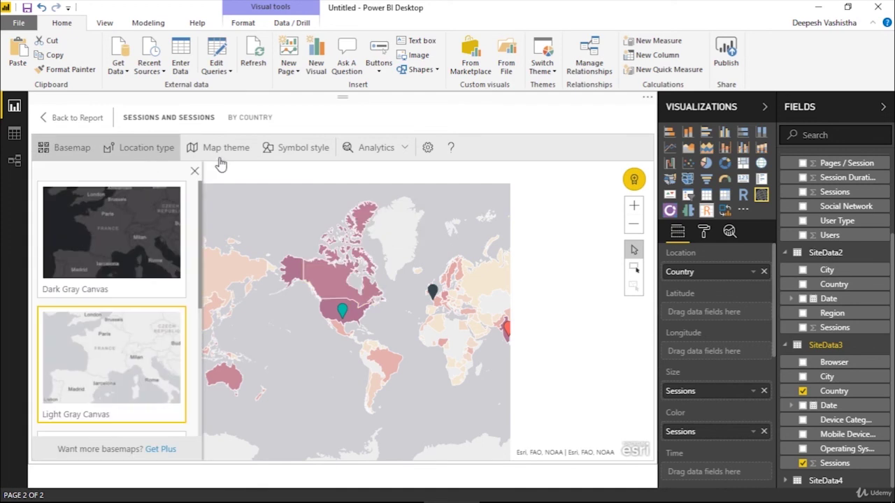
pyautogui.click(307, 150)
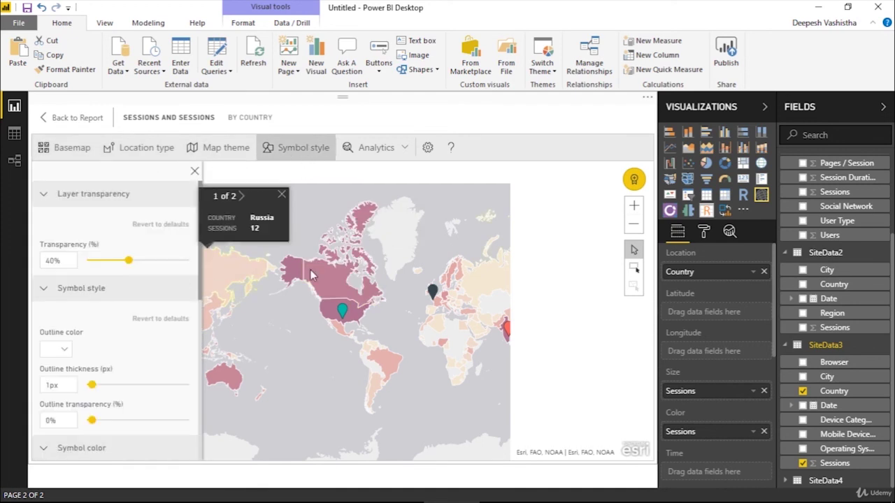
pyautogui.click(195, 171)
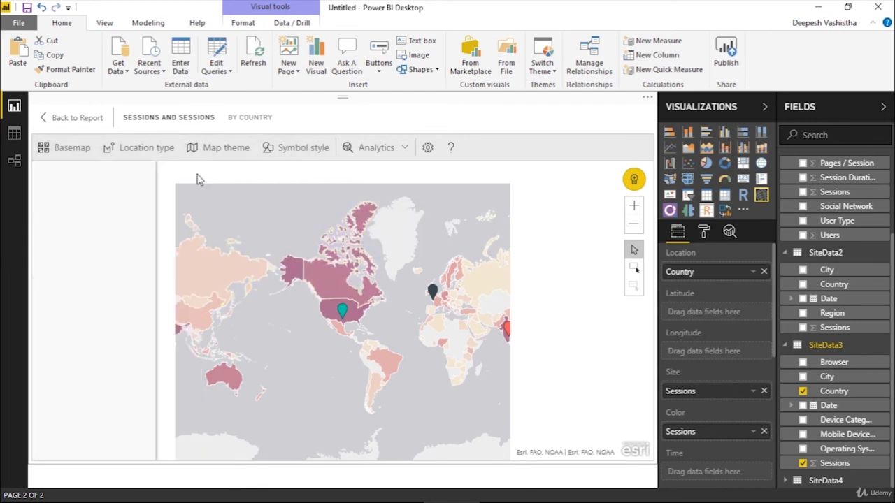
pyautogui.click(250, 257)
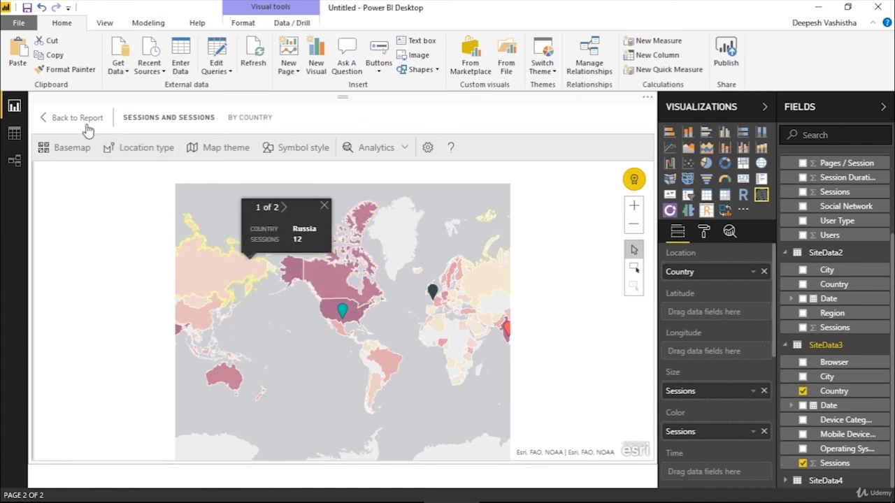
pyautogui.click(77, 119)
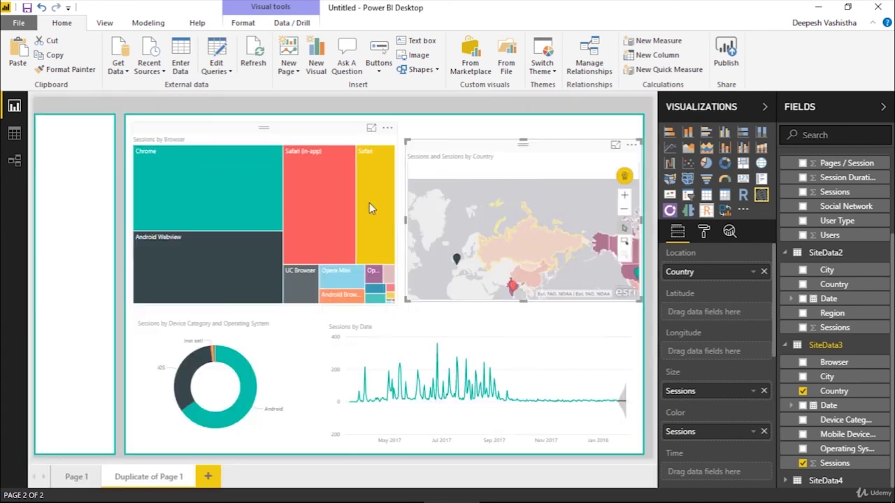